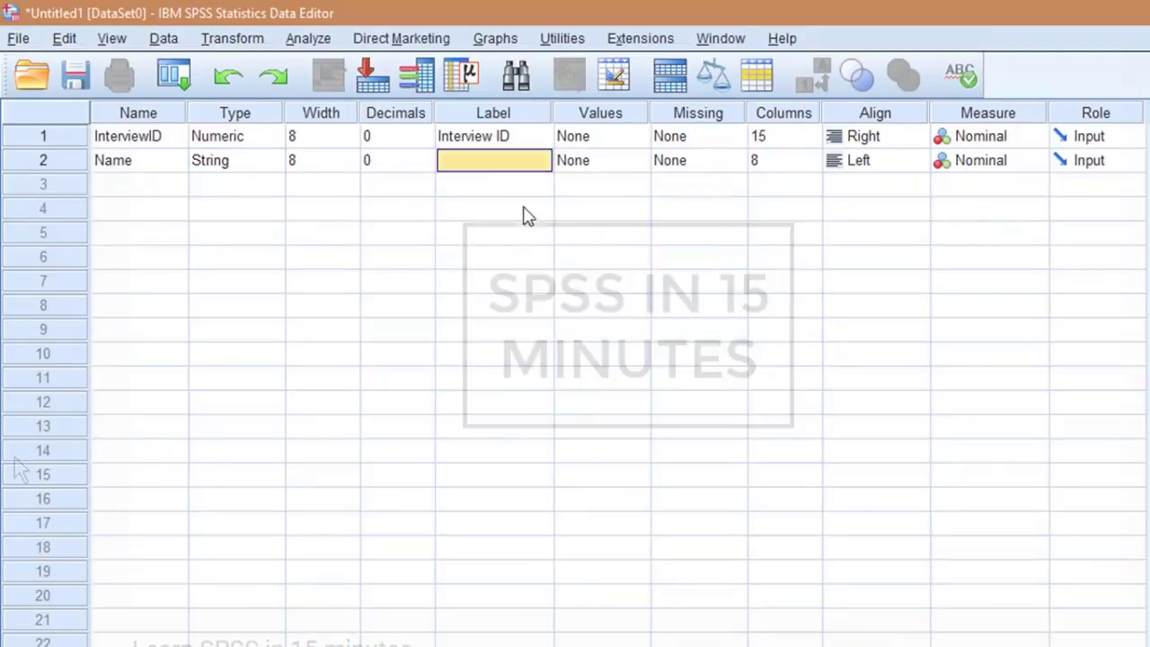
# - Start the 'Learn SPSS in 15 minutes' tutorial video playing on YouTube
pyautogui.write('Name')
pyautogui.click(995, 162)
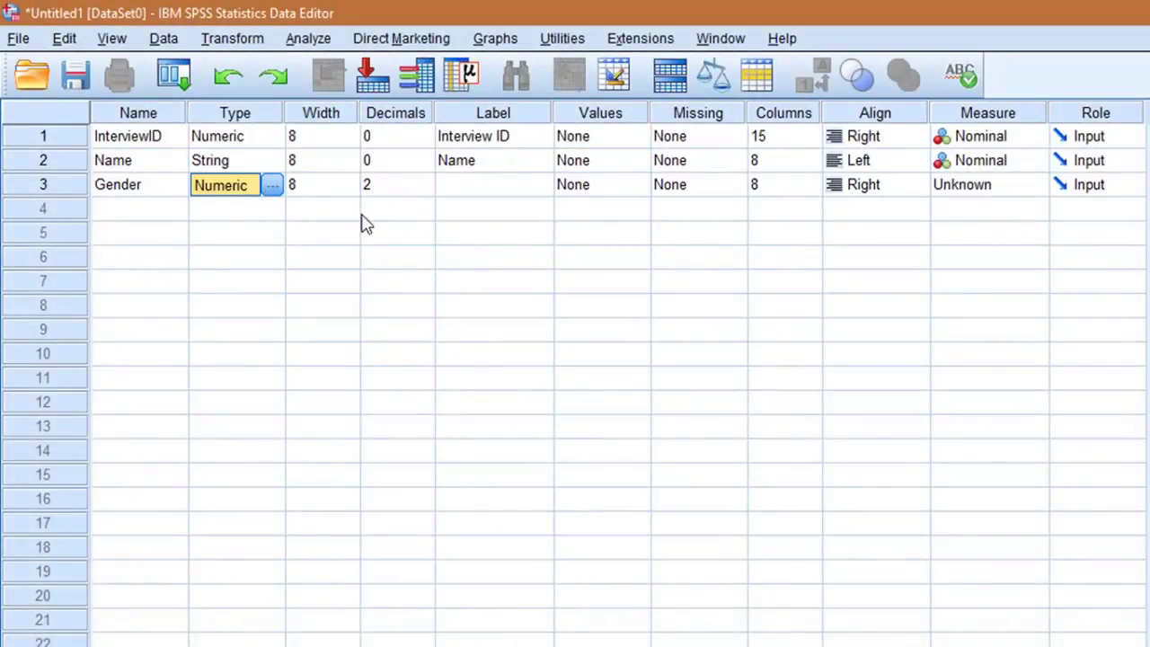
pyautogui.click(424, 194)
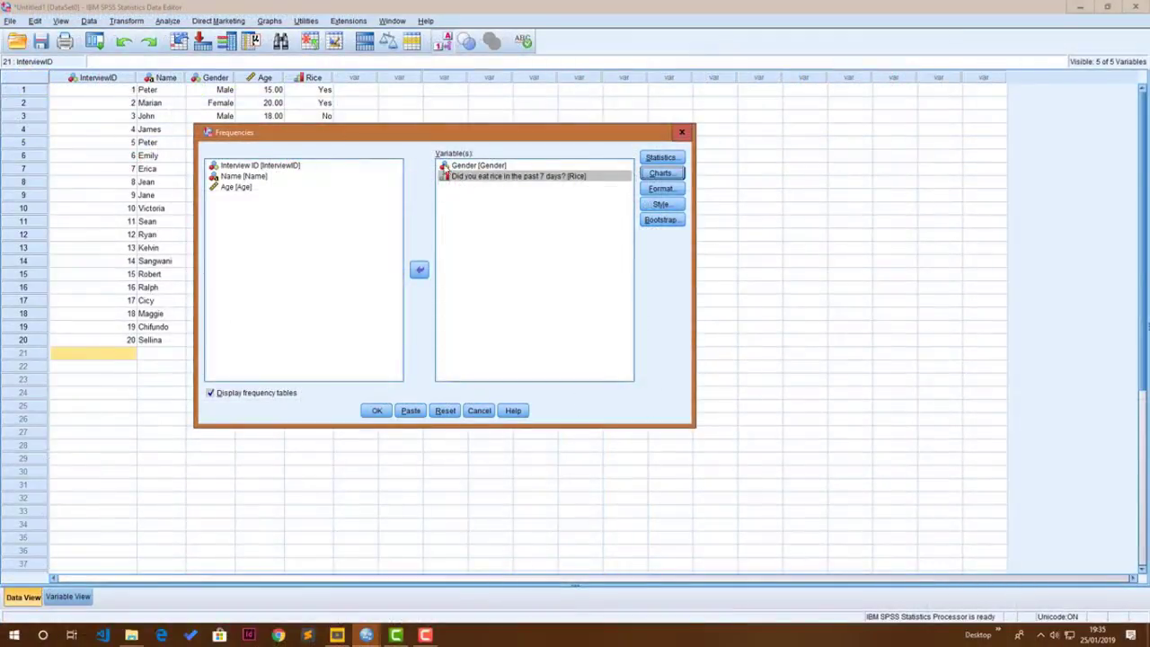
# - Run the Frequencies analysis on Gender and Rice and scroll through the output
pyautogui.click(378, 412)
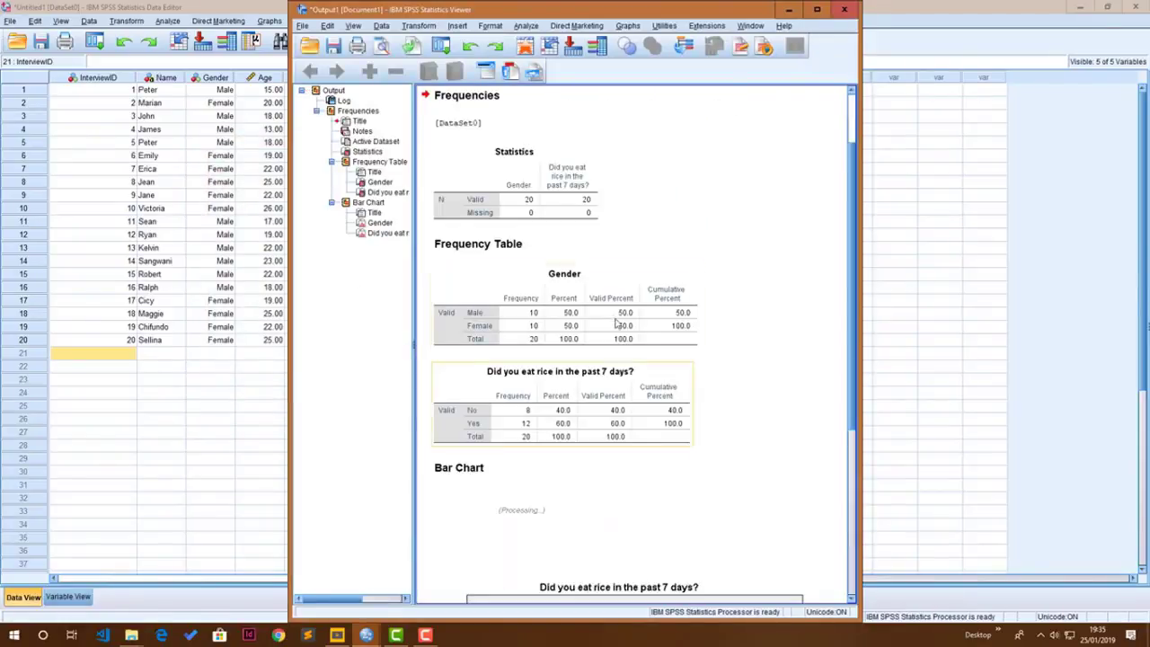
pyautogui.scroll(-1, 653, 270)
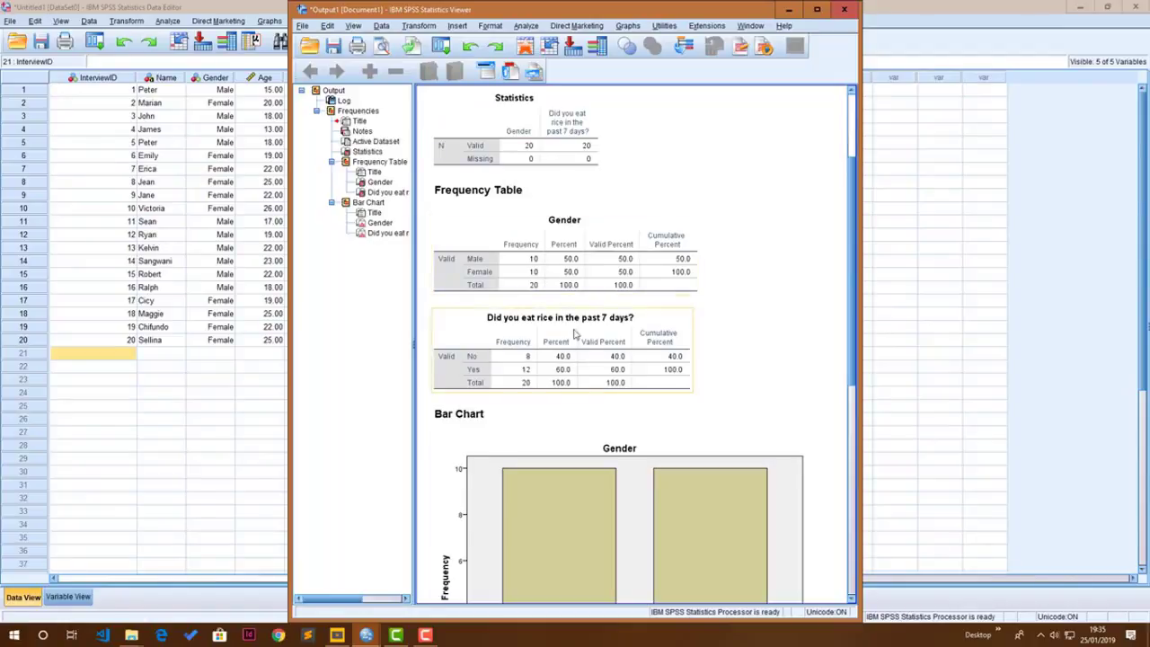
pyautogui.scroll(-2, 516, 283)
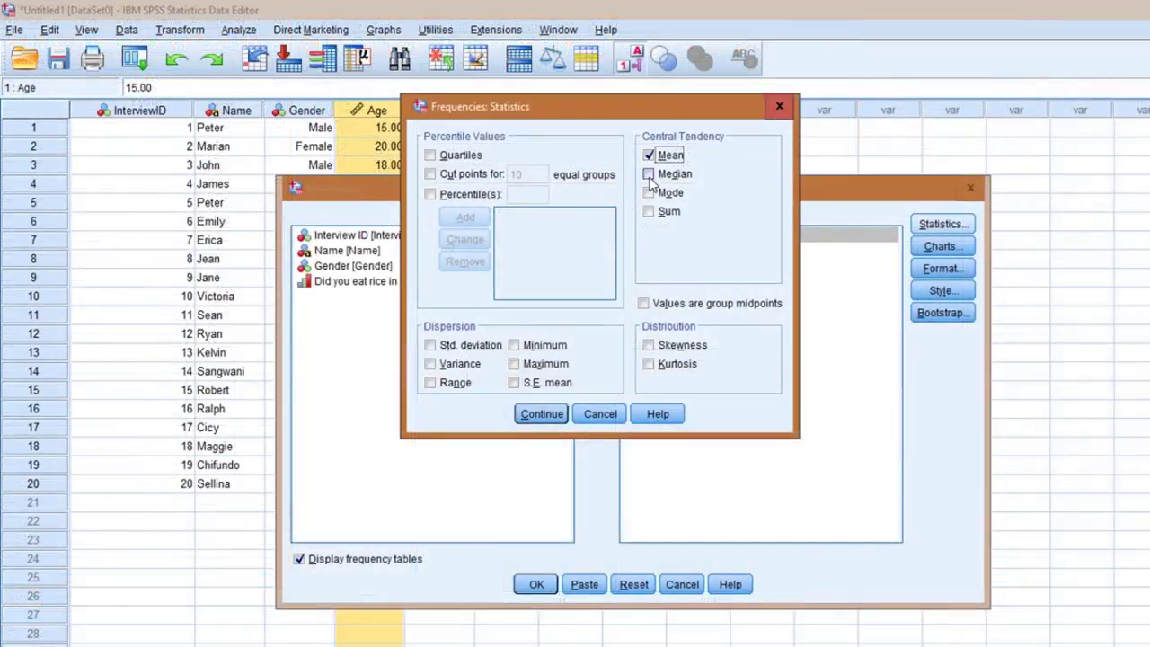
# - Add median, standard deviation, range, minimum, maximum and quartiles to the Frequencies statistics
pyautogui.click(649, 173)
pyautogui.click(430, 345)
pyautogui.click(429, 382)
pyautogui.click(513, 344)
pyautogui.click(513, 363)
pyautogui.click(429, 154)
pyautogui.click(541, 413)
# - Chart histograms with a normal curve, suppress frequency tables, and run Frequencies on Age
pyautogui.click(941, 246)
pyautogui.click(377, 230)
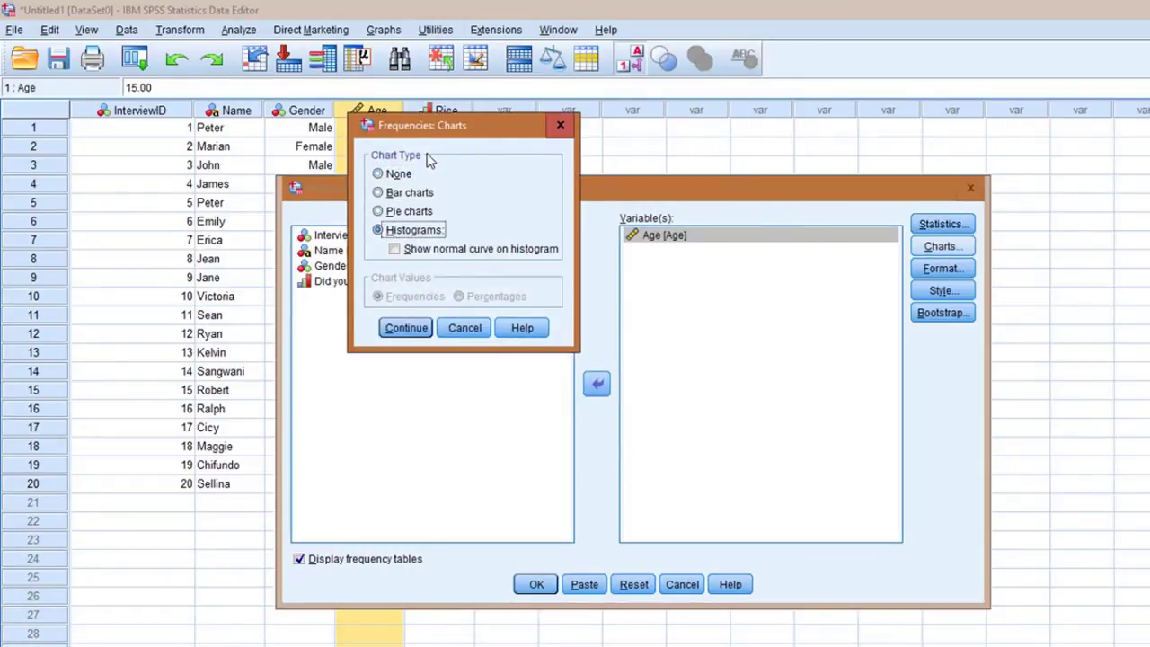
pyautogui.click(395, 249)
pyautogui.click(406, 327)
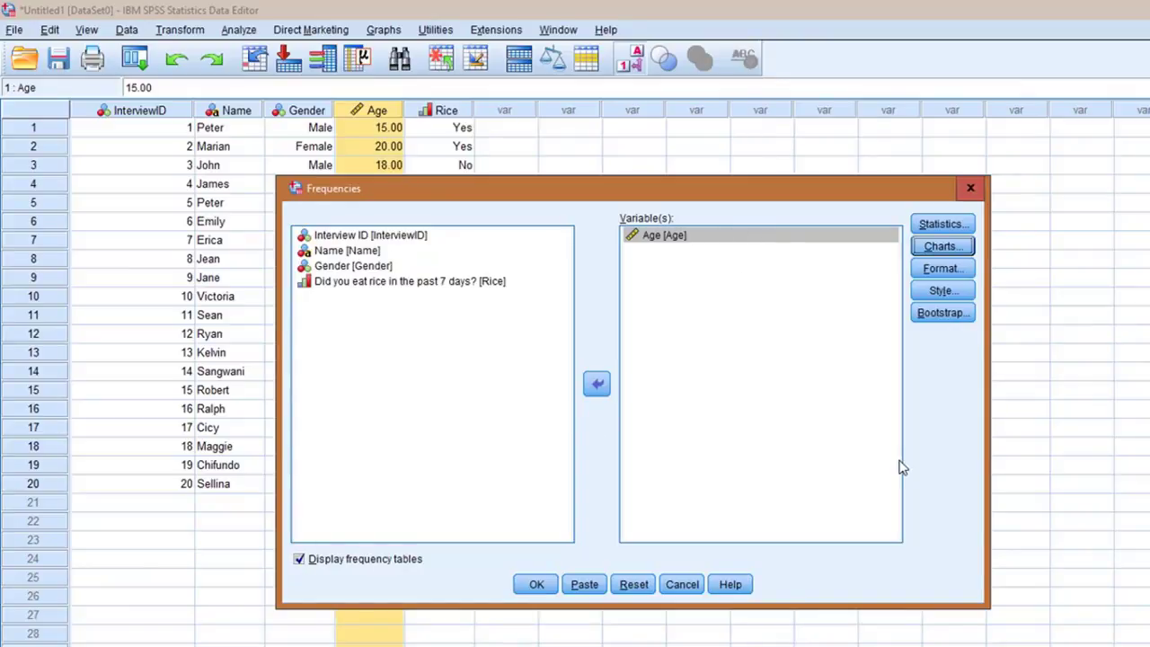
pyautogui.click(299, 559)
pyautogui.click(536, 584)
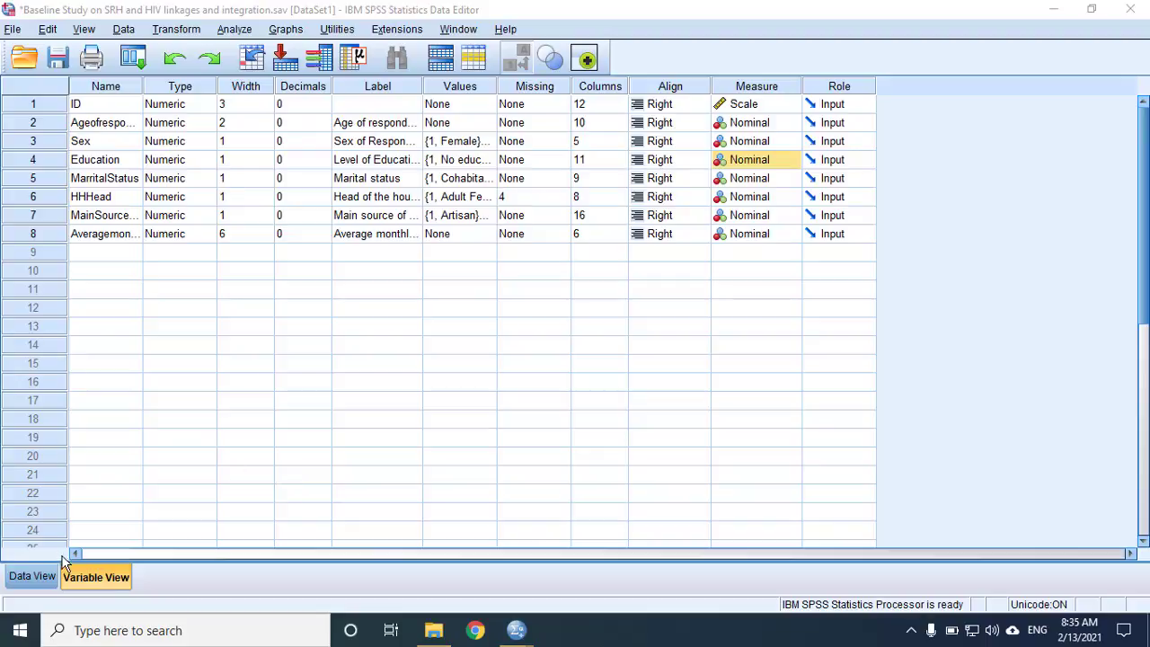
# - Switch to Data View to show the survey's case records
pyautogui.click(43, 580)
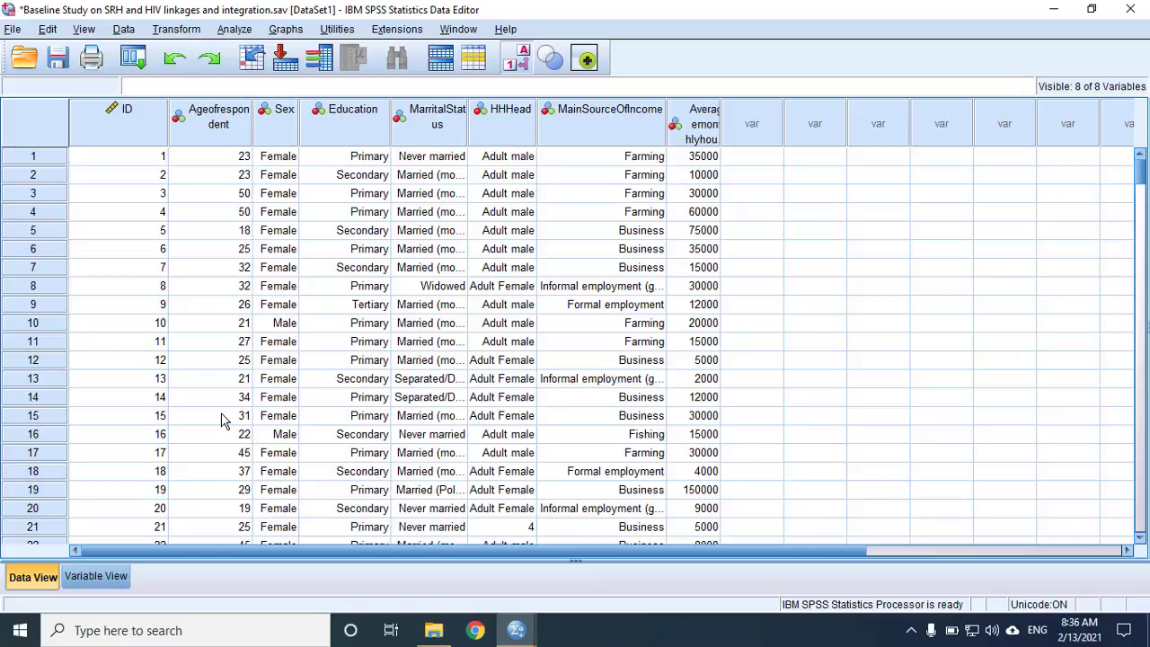
# - Change the ID variable's Measure from Scale to Nominal in Variable View
pyautogui.click(117, 109)
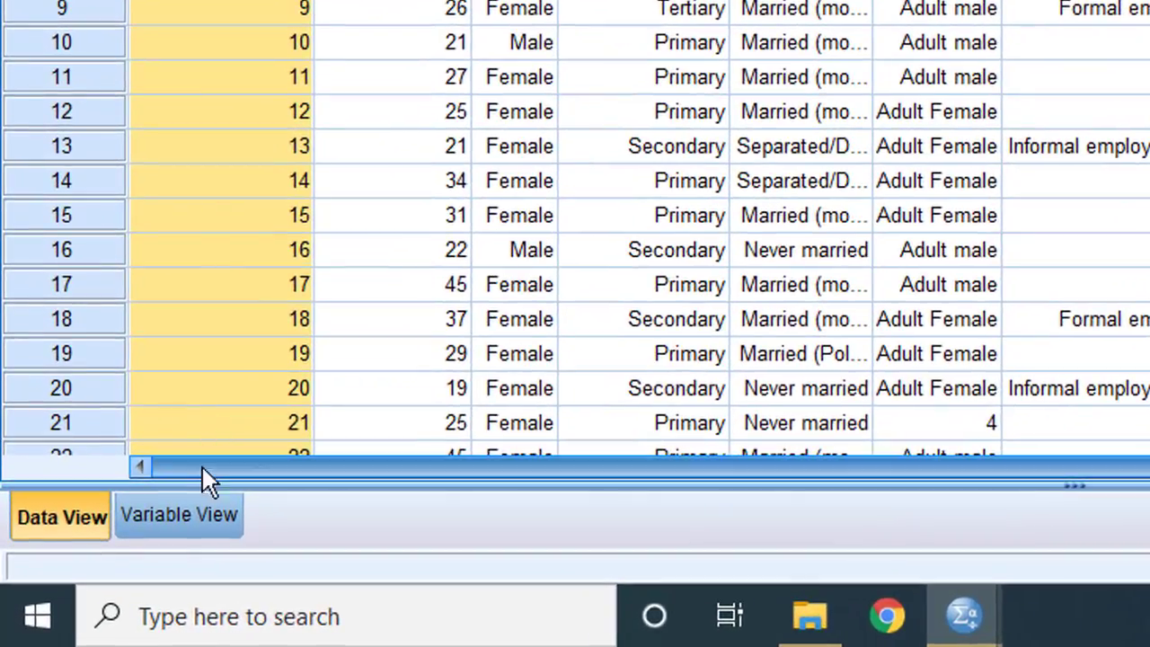
pyautogui.click(200, 516)
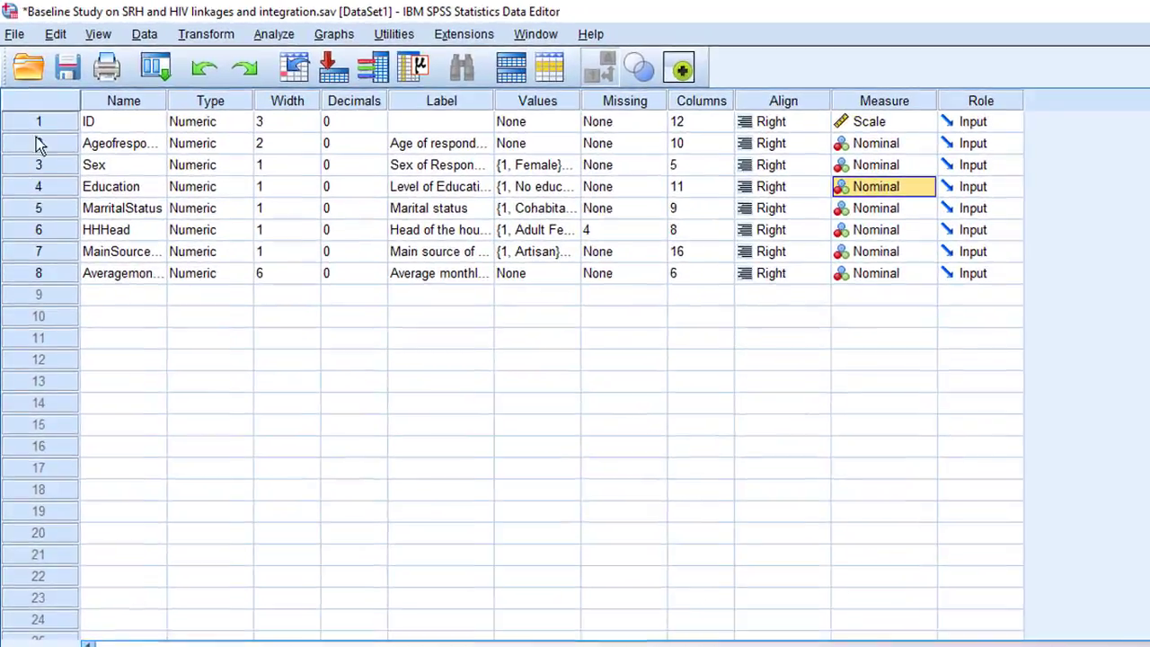
pyautogui.click(34, 104)
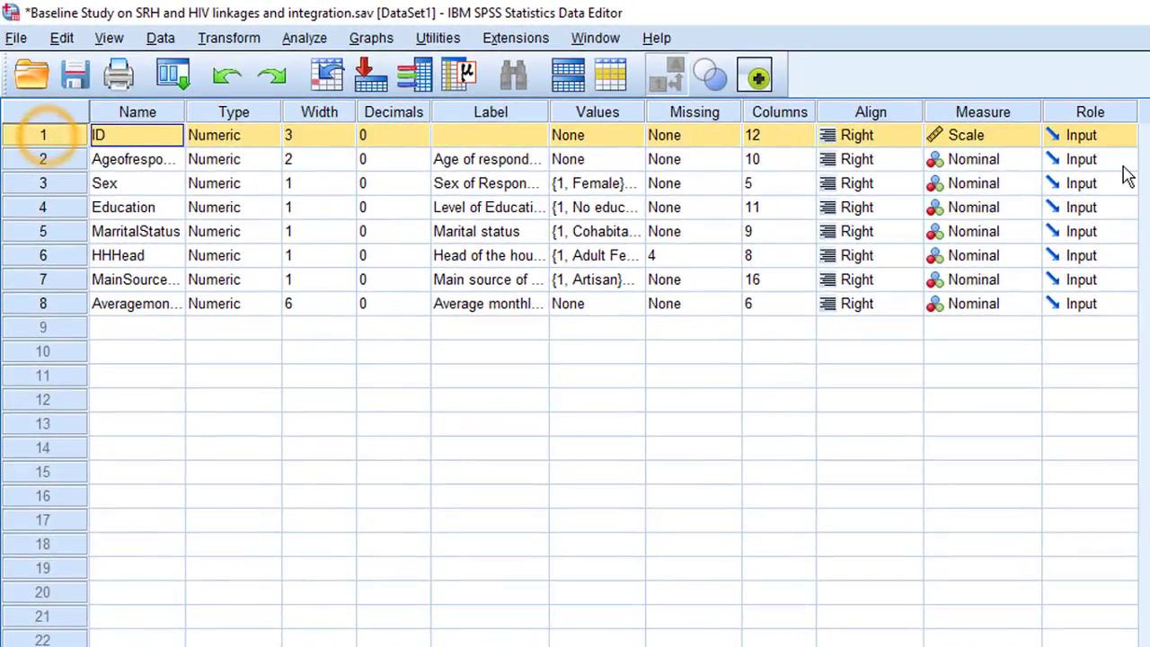
pyautogui.click(1026, 135)
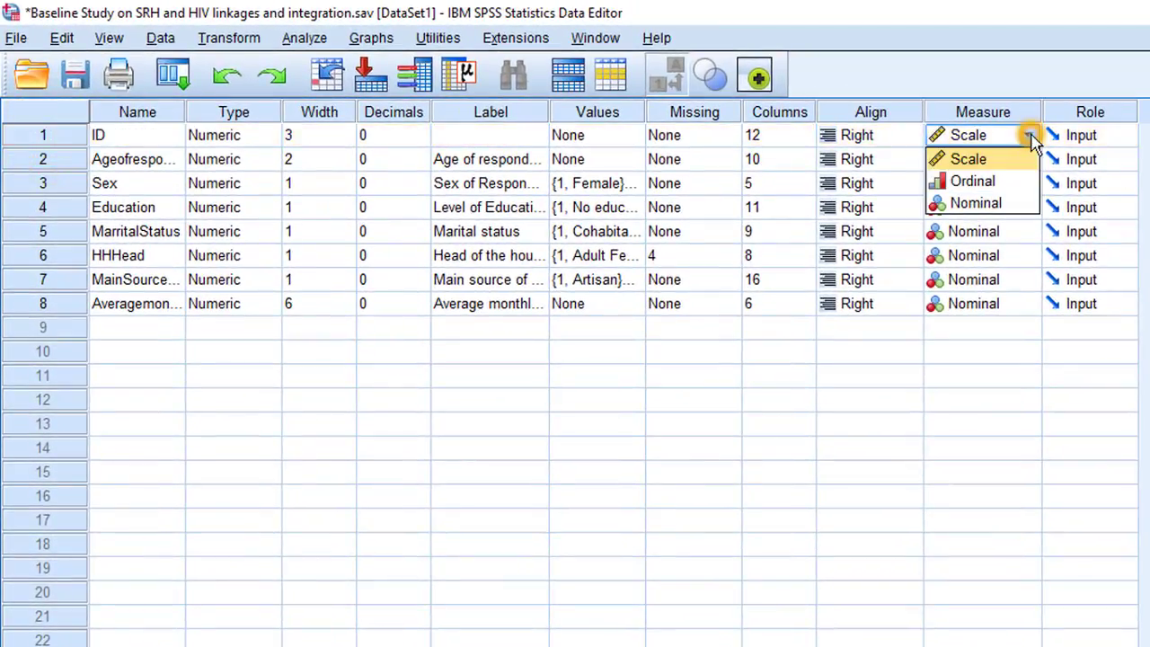
pyautogui.click(983, 205)
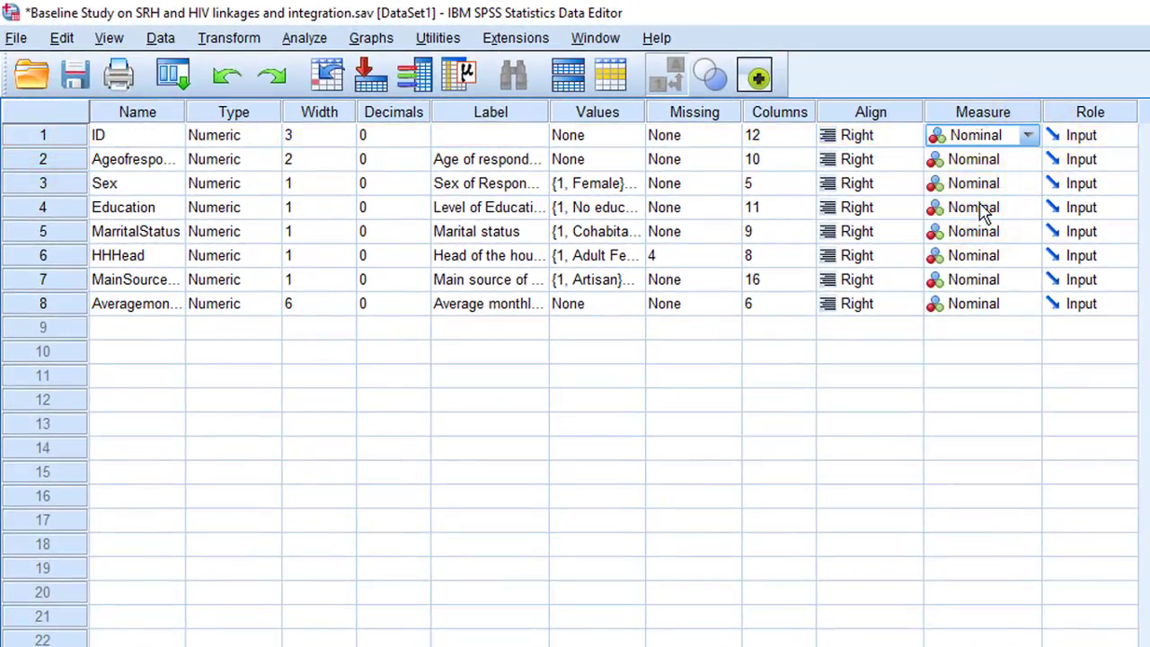
# - Set Ageofrespondent's Measure to Scale in Variable View
pyautogui.click(77, 159)
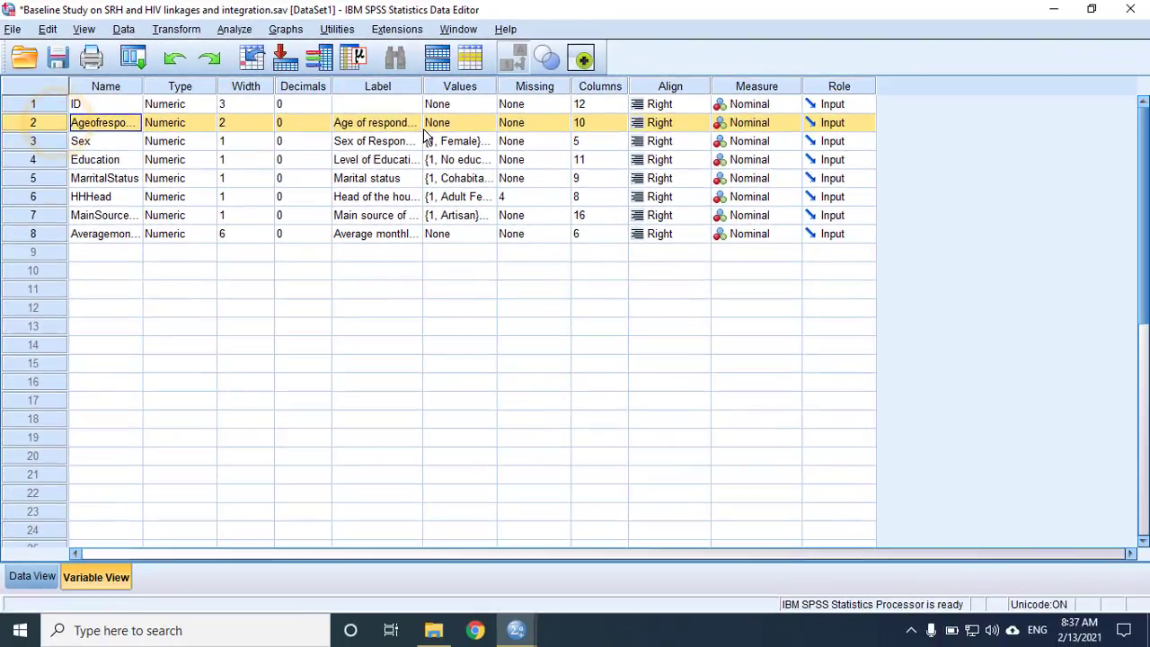
pyautogui.click(30, 578)
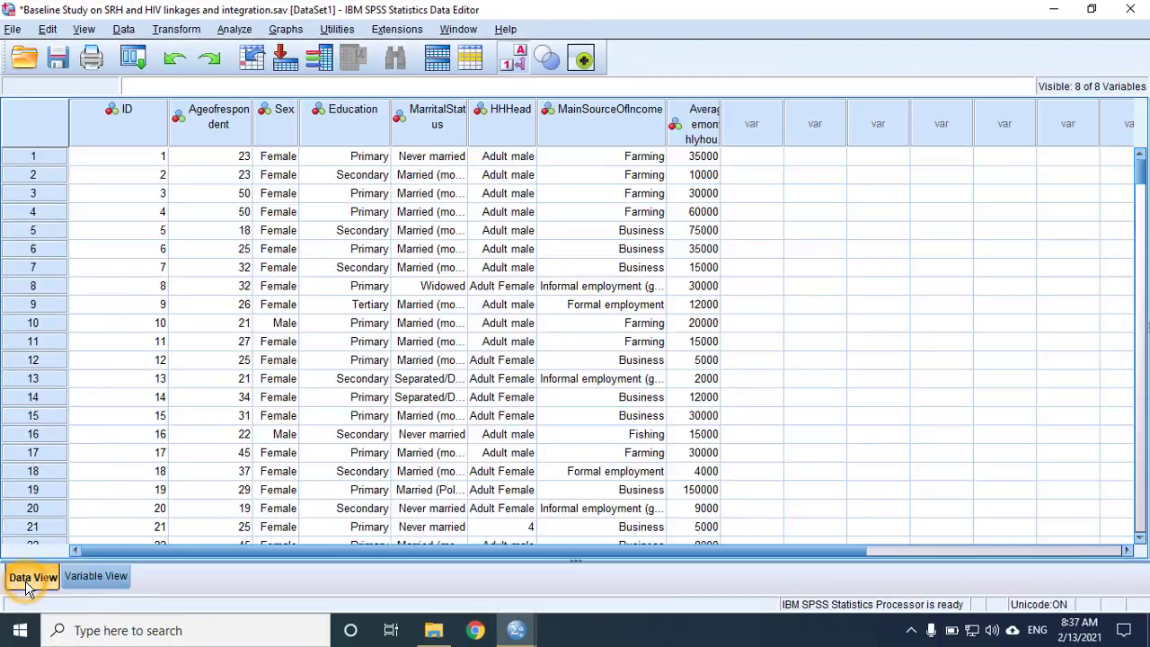
pyautogui.click(234, 128)
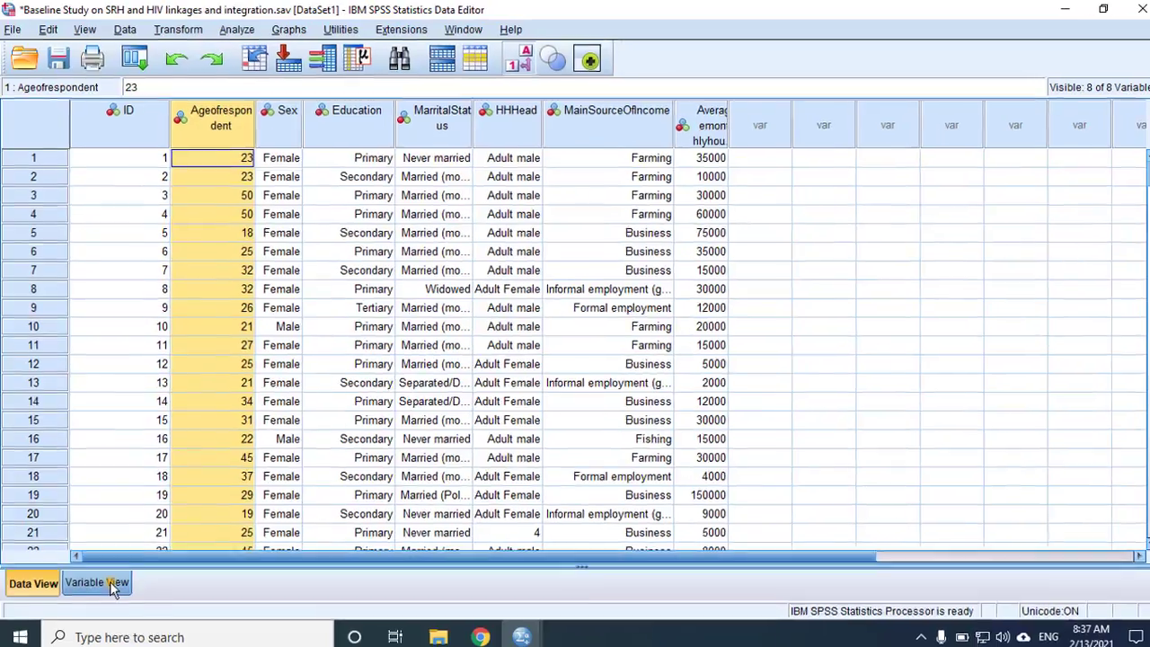
pyautogui.click(106, 583)
pyautogui.click(1031, 159)
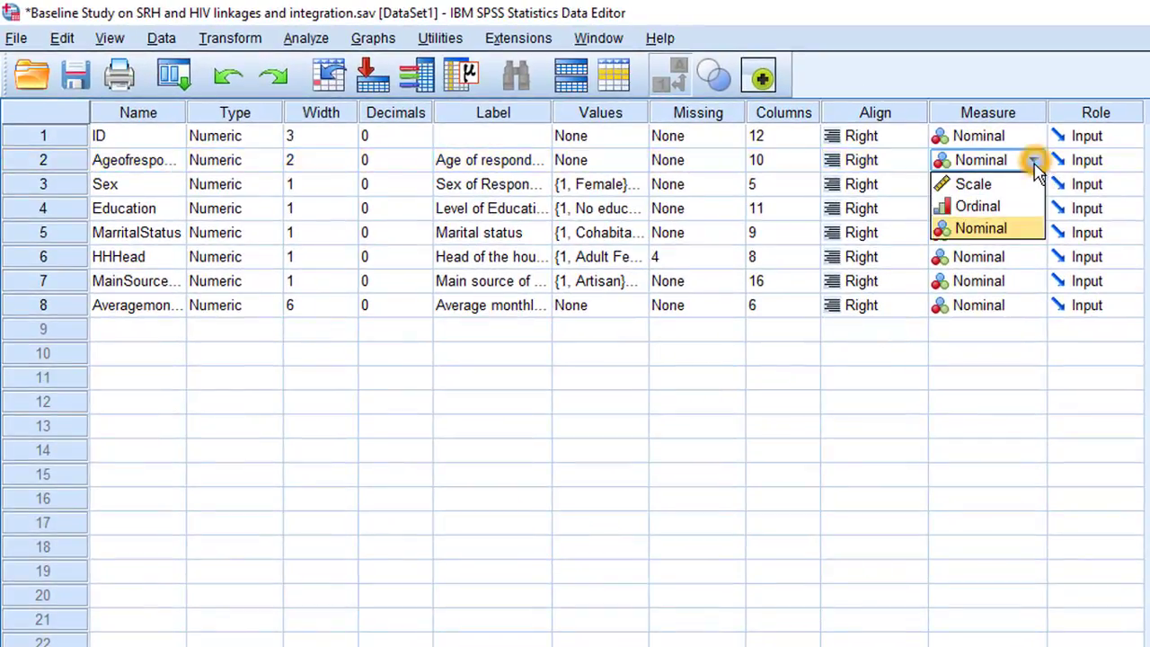
pyautogui.click(974, 184)
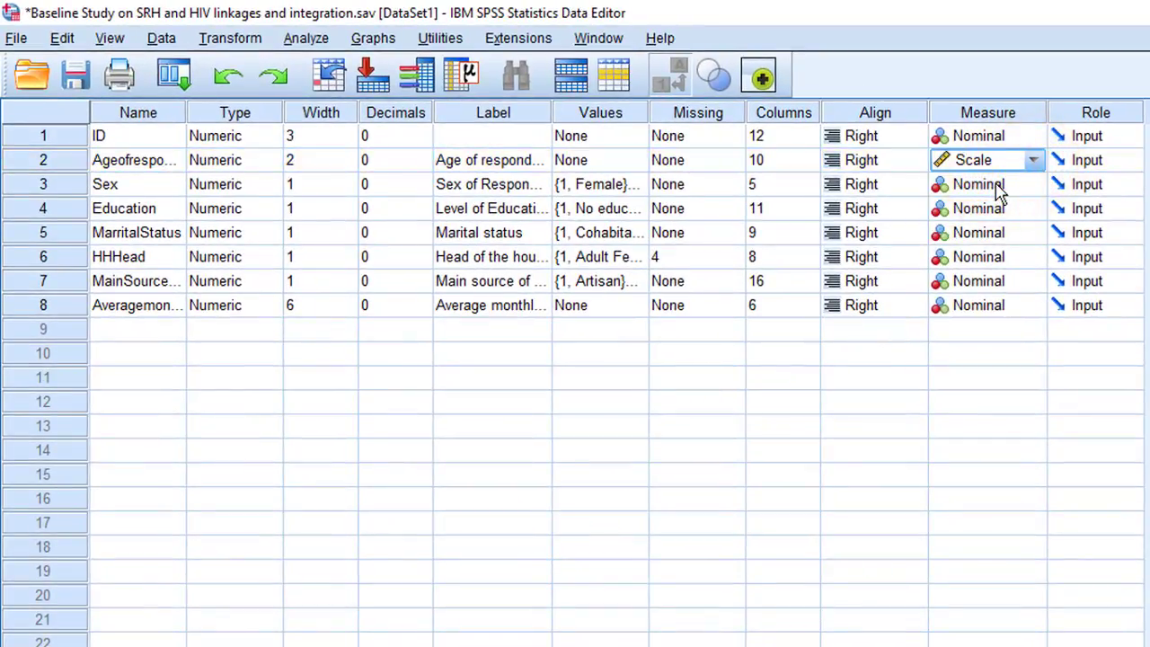
pyautogui.click(40, 183)
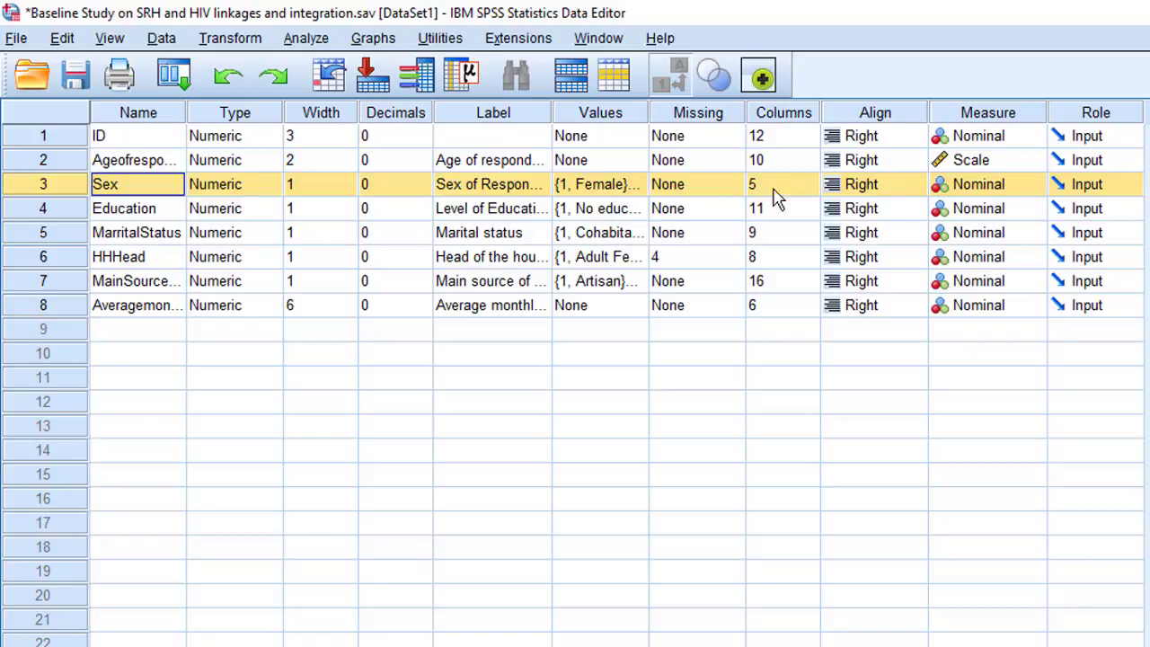
# - Change the Education variable's Measure to Ordinal in row 4
pyautogui.click(40, 208)
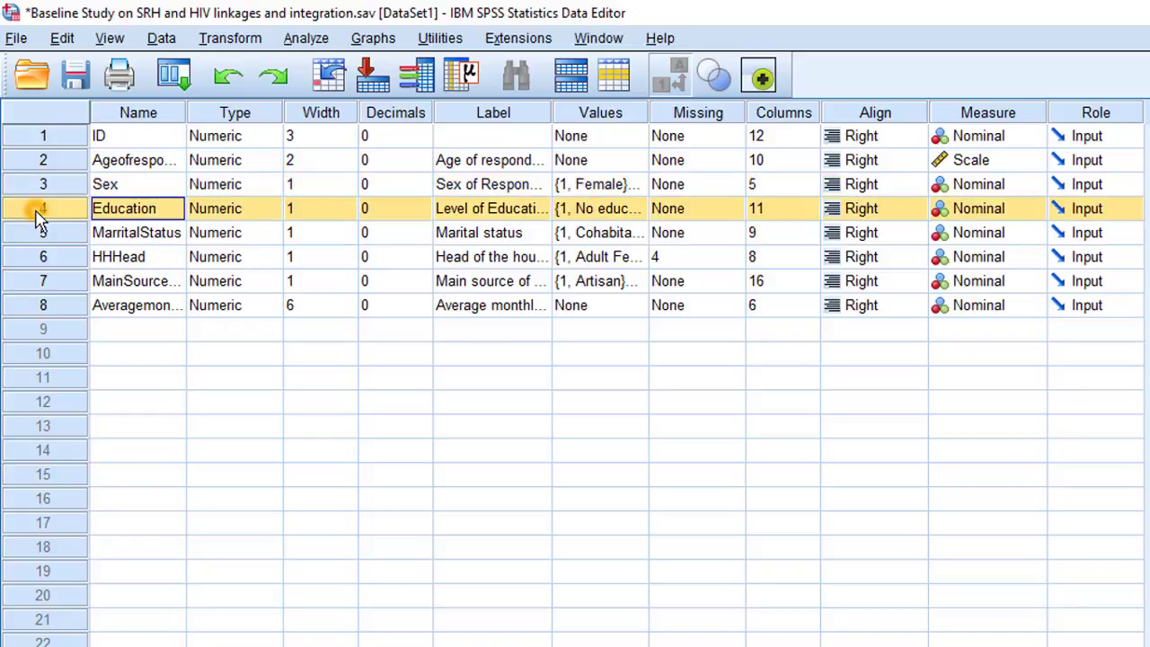
pyautogui.click(1022, 216)
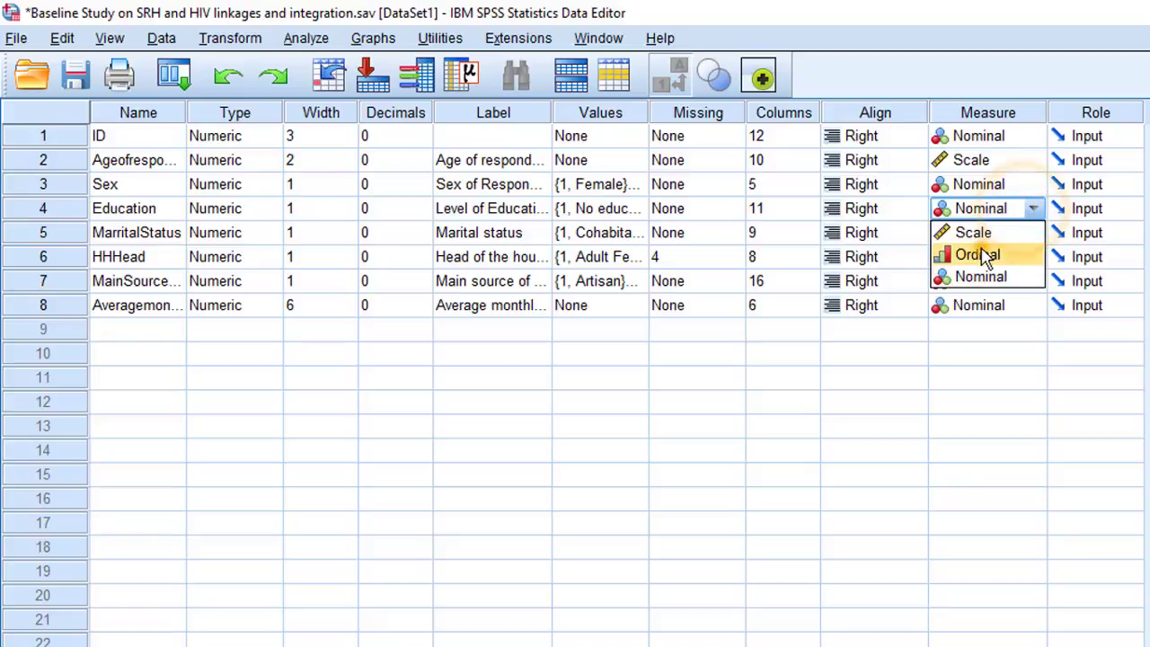
pyautogui.click(985, 254)
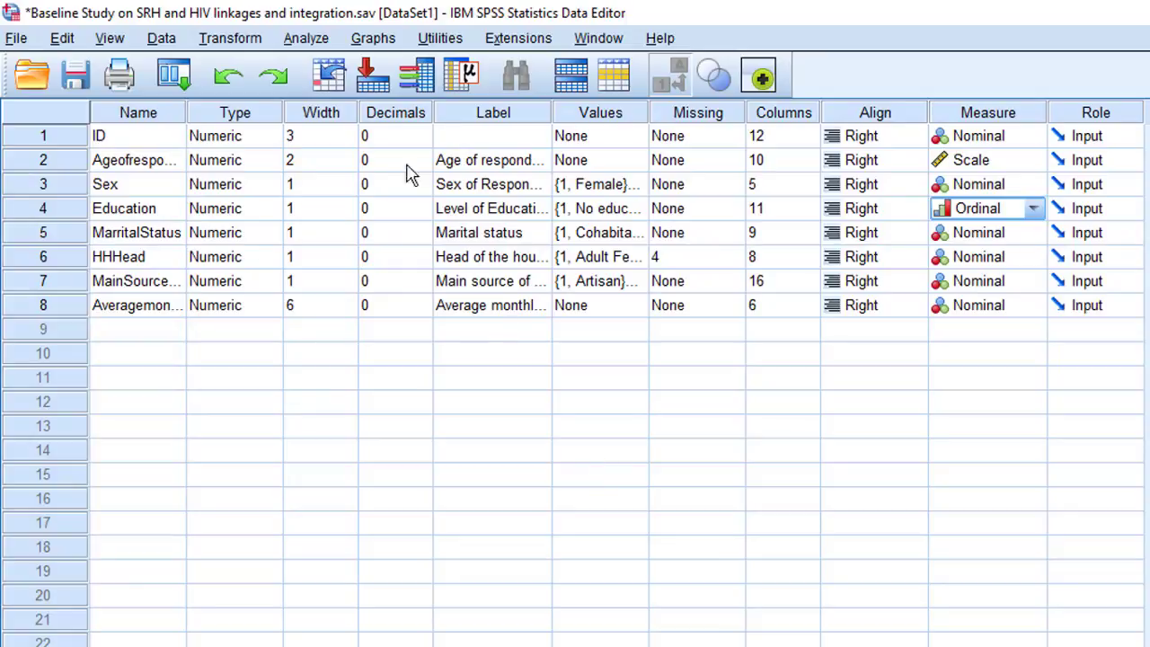
# - Set up a Means analysis with Age of respondent as dependent and Sex of Respondent as Layer 1
pyautogui.click(322, 40)
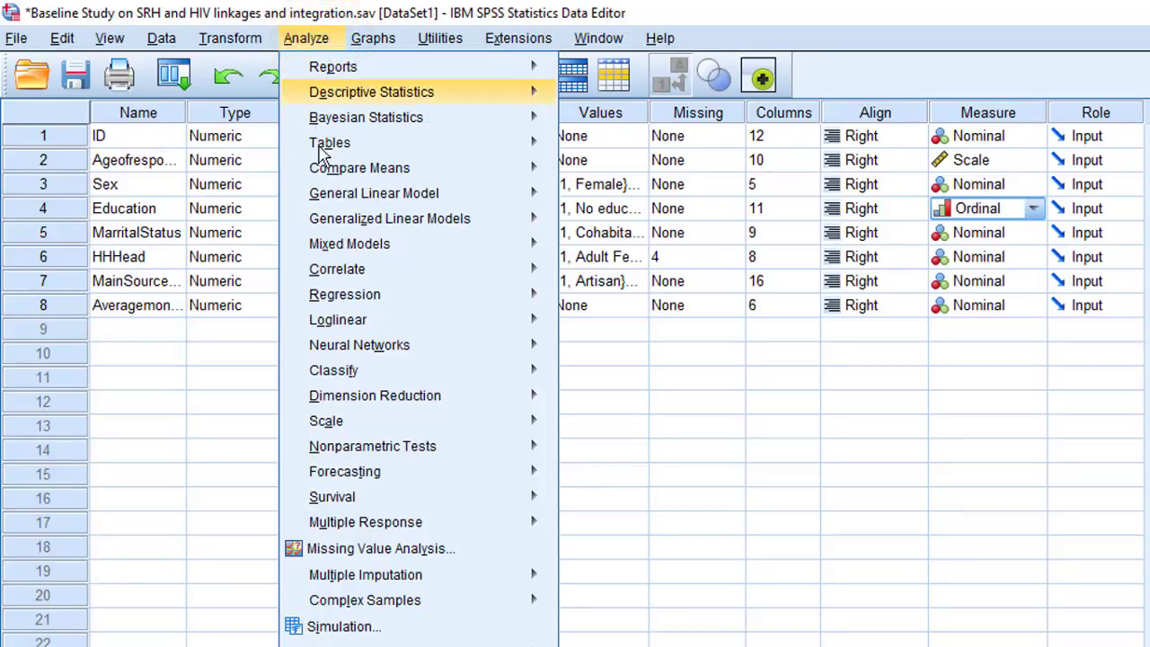
pyautogui.moveTo(335, 171)
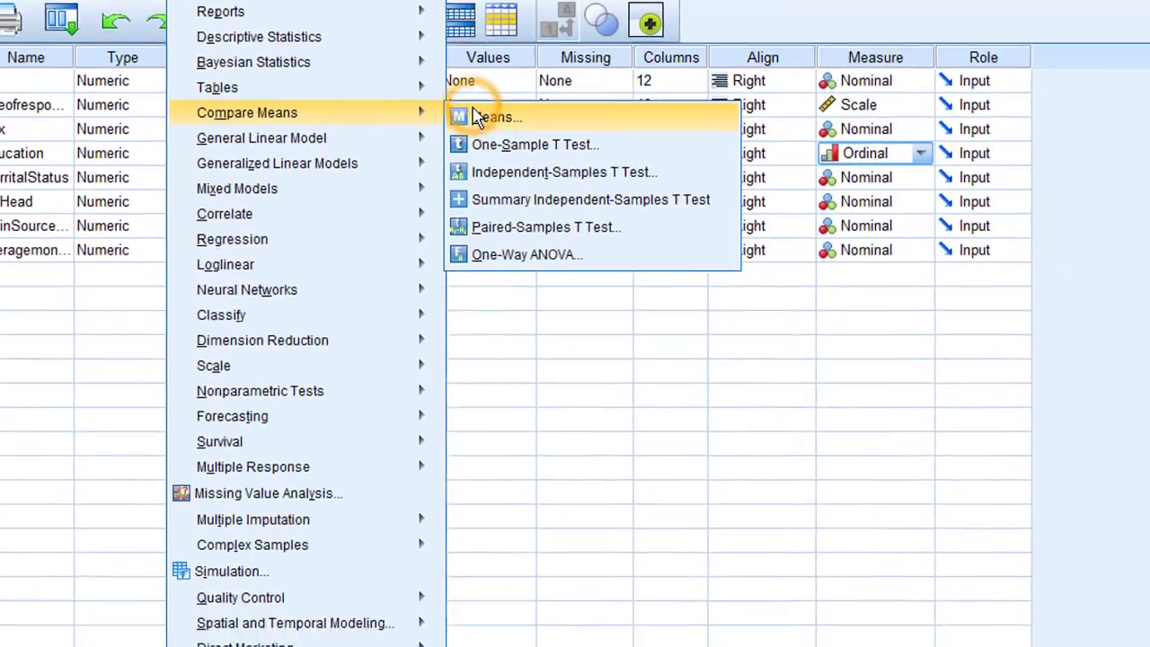
pyautogui.click(592, 172)
pyautogui.moveTo(541, 258); pyautogui.dragTo(335, 141)
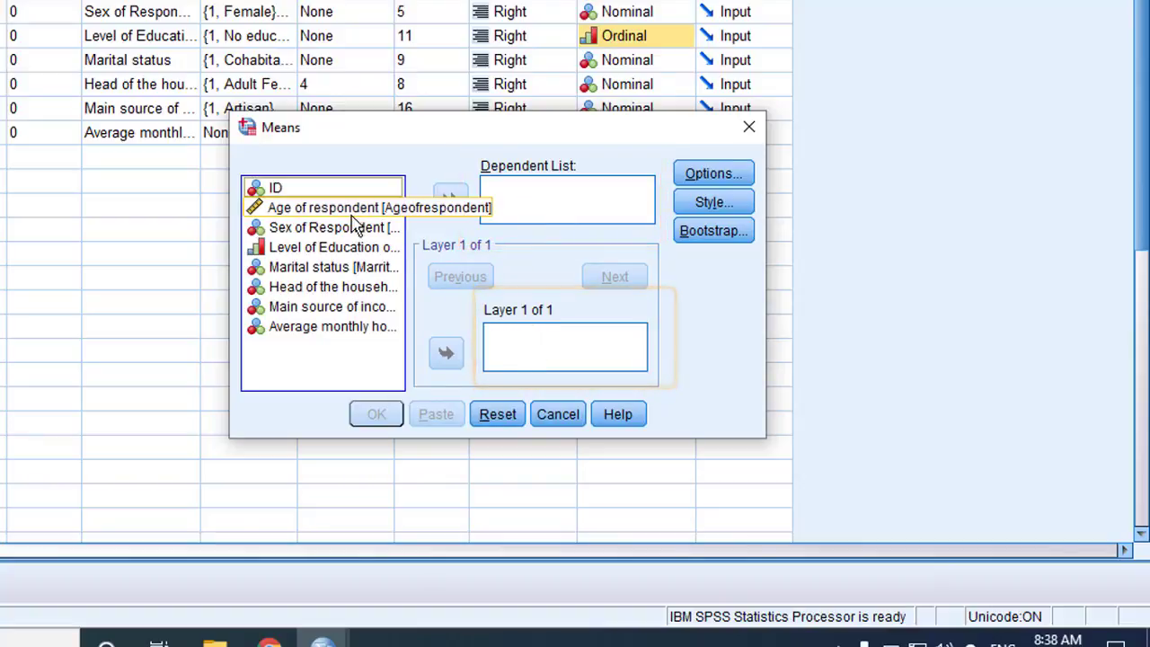
pyautogui.moveTo(337, 209); pyautogui.dragTo(548, 195)
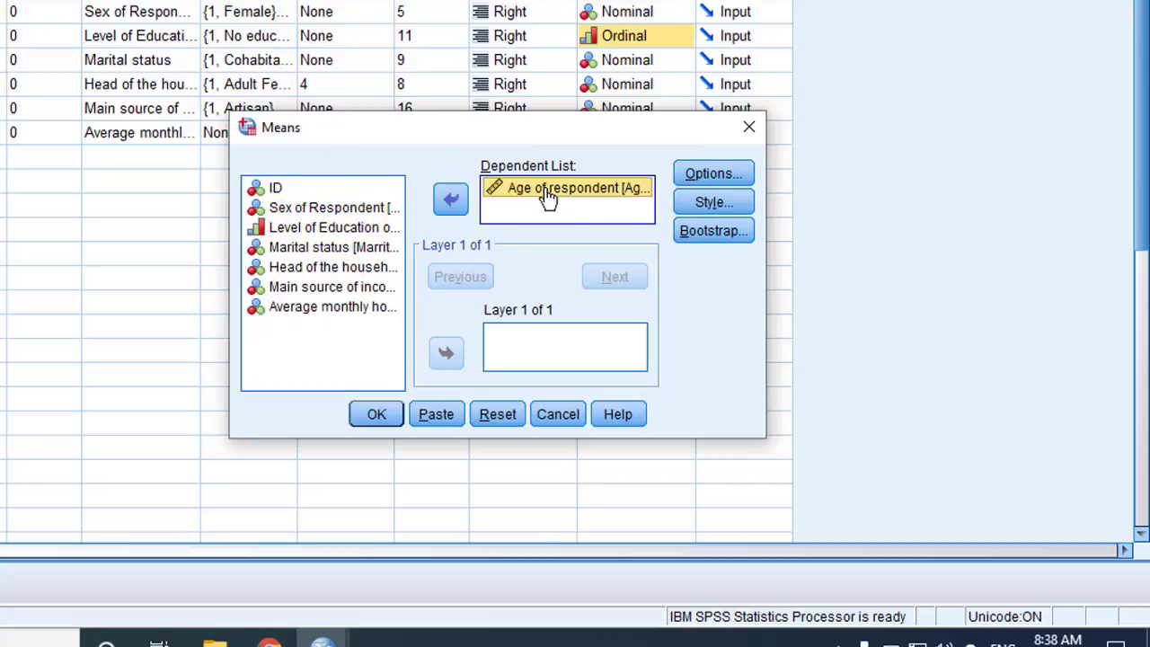
pyautogui.moveTo(344, 209); pyautogui.dragTo(510, 342)
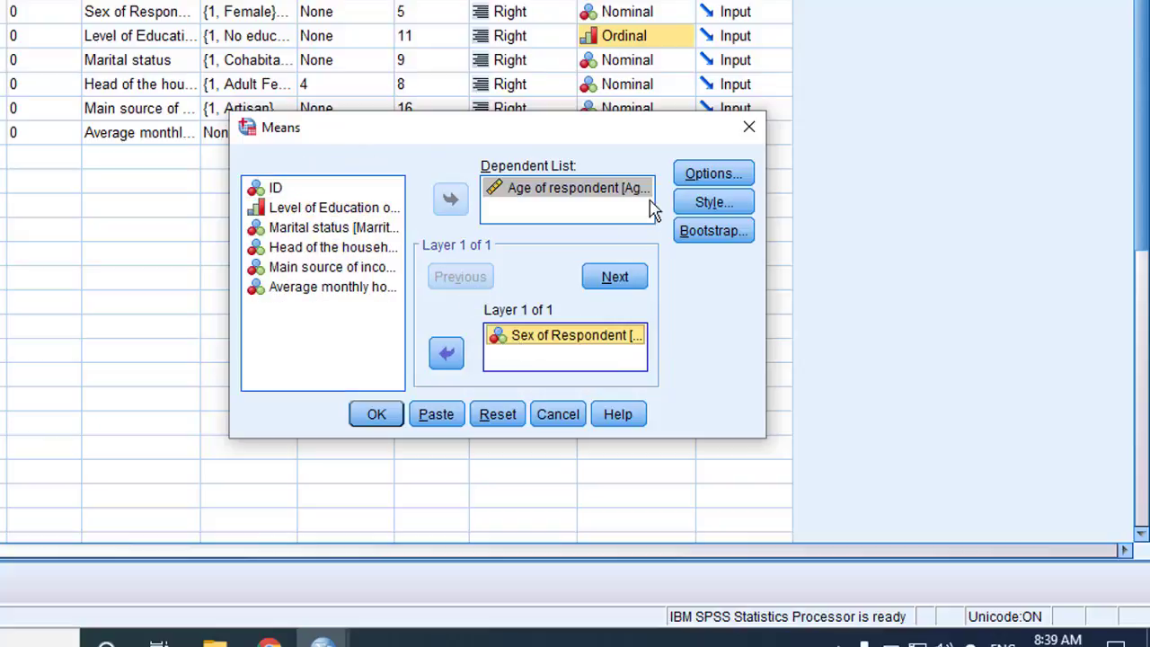
pyautogui.click(685, 174)
pyautogui.moveTo(656, 170); pyautogui.dragTo(523, 22)
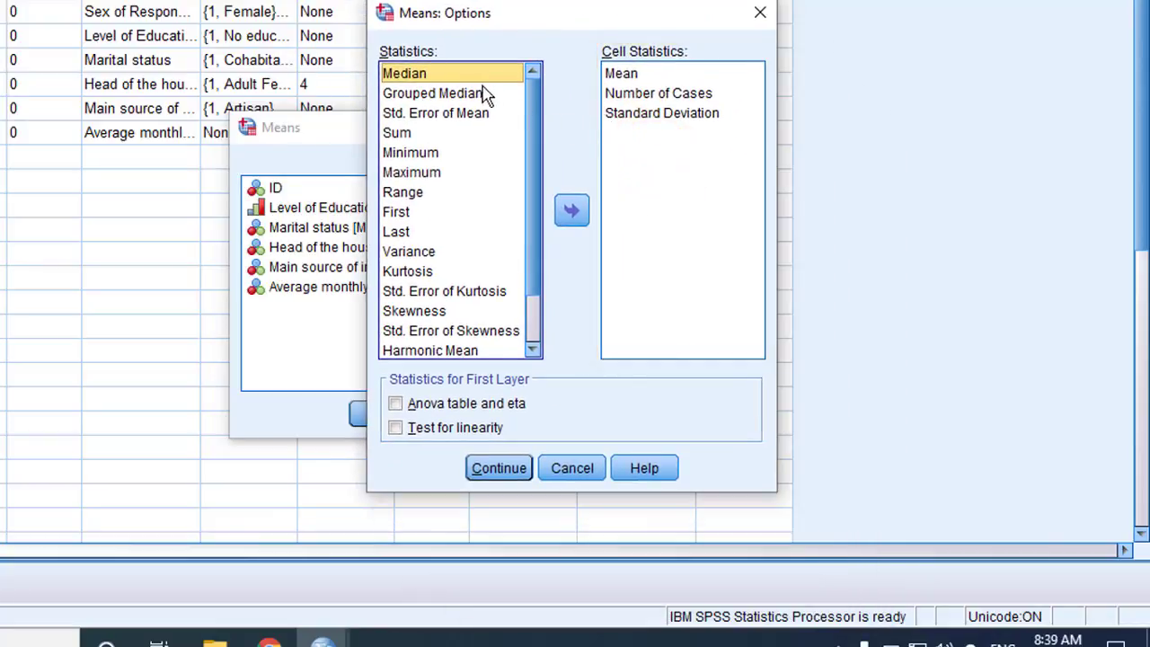
# - Add Median to the cell statistics and run the Means report of age by sex
pyautogui.moveTo(422, 73); pyautogui.dragTo(652, 154)
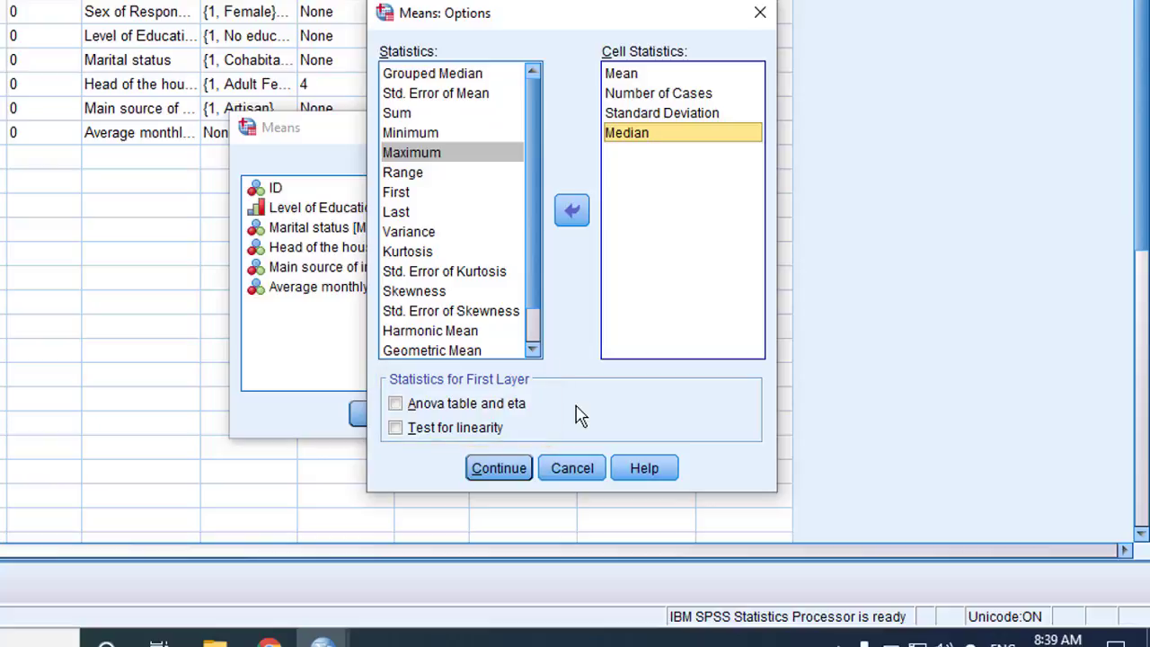
pyautogui.click(499, 467)
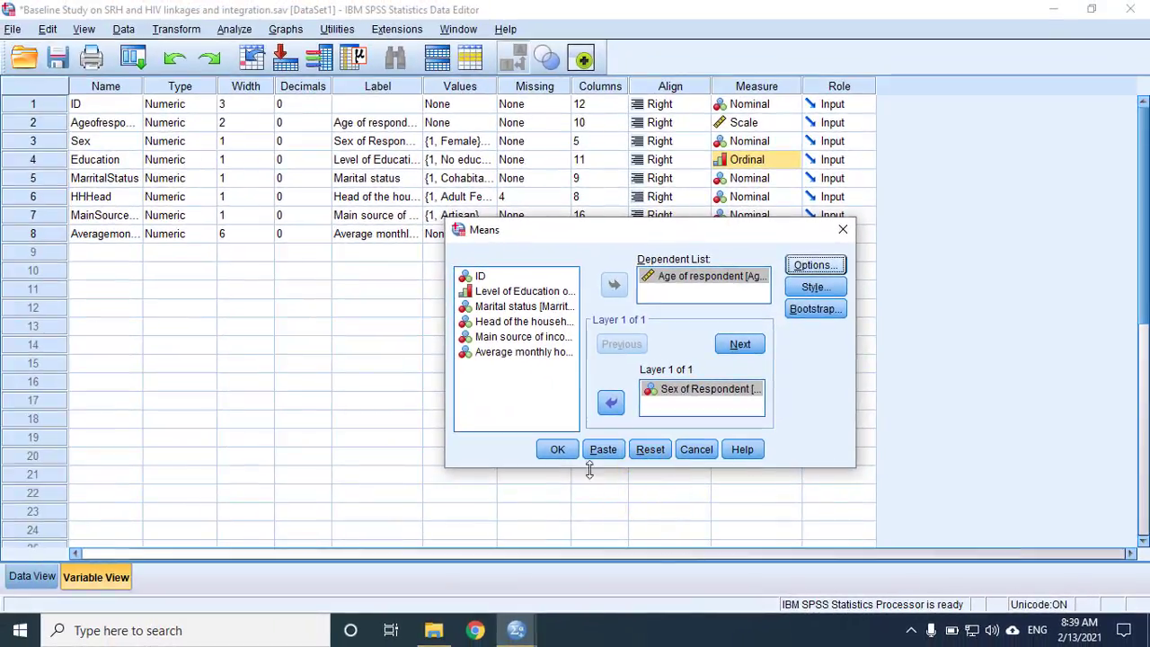
pyautogui.click(566, 451)
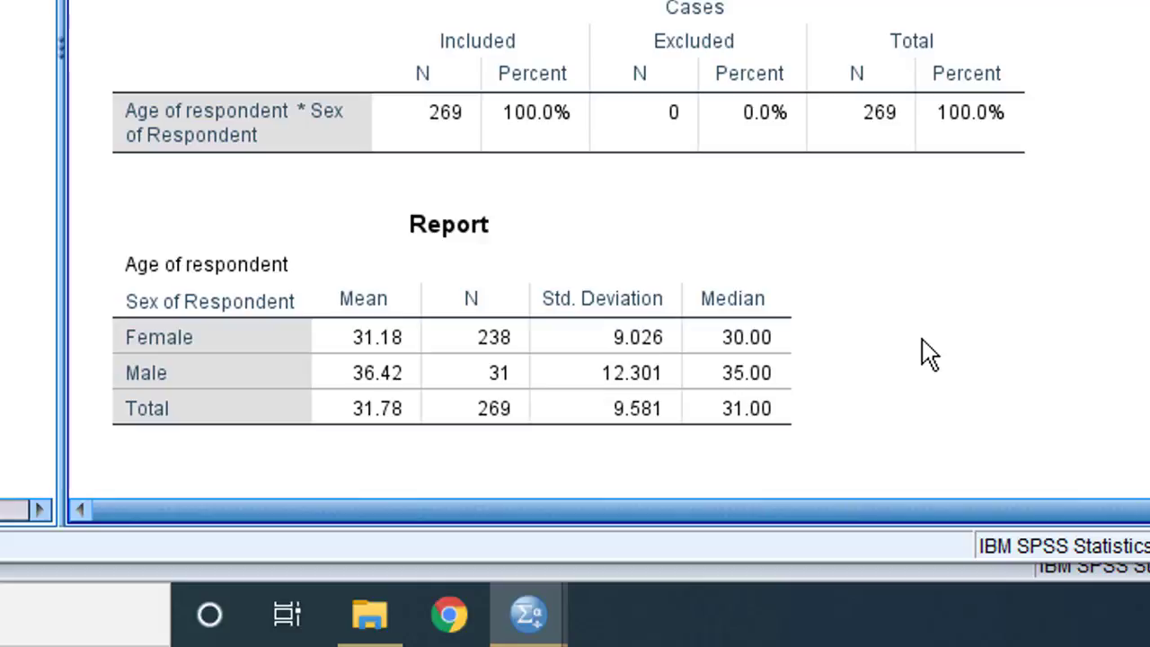
# - Select the Case Processing Summary table and minimize the Output Viewer
pyautogui.click(1022, 149)
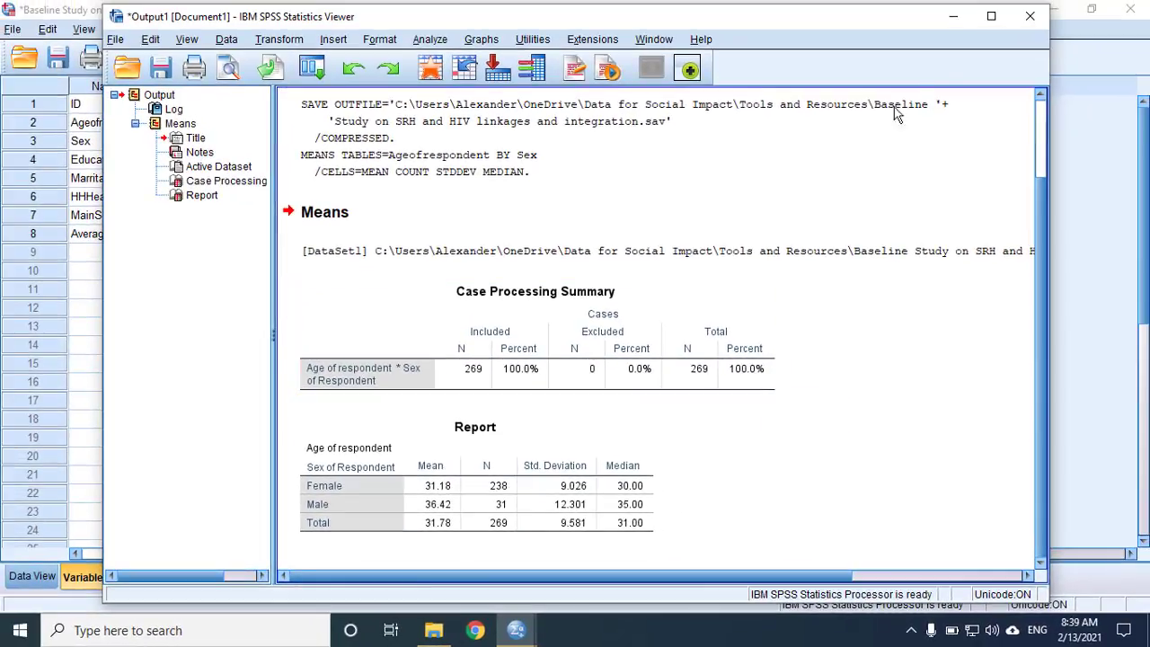
pyautogui.click(954, 18)
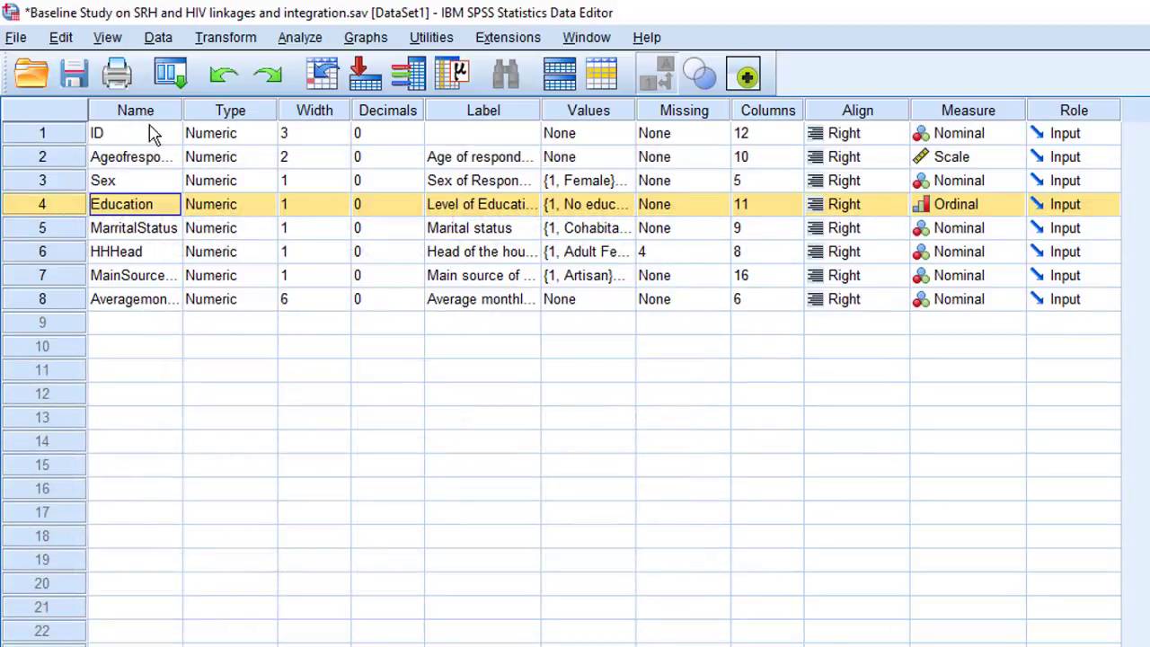
# - Run Crosstabs with Level of Education in rows and Sex of Respondent in columns
pyautogui.click(299, 37)
pyautogui.moveTo(300, 92)
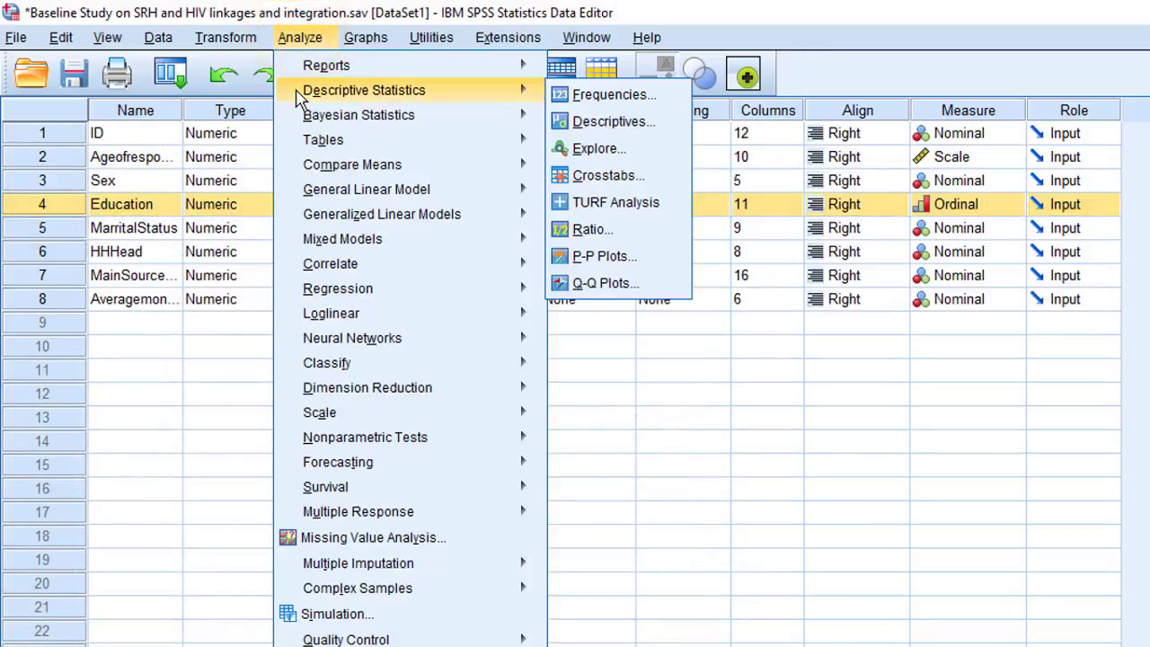
pyautogui.click(600, 175)
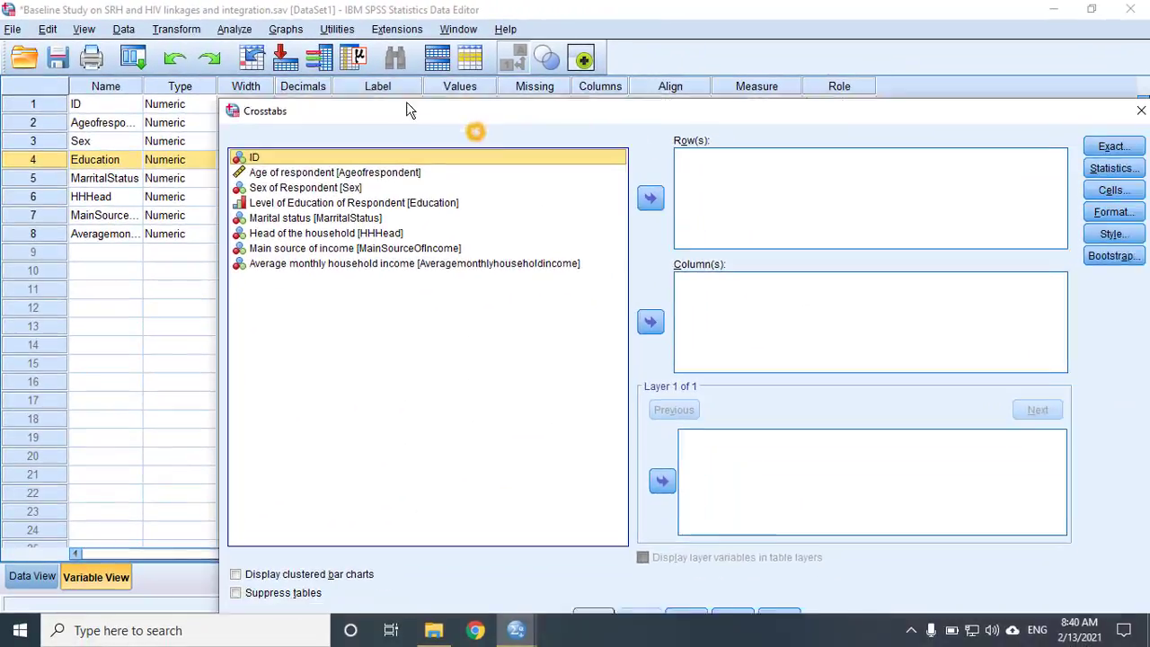
pyautogui.moveTo(406, 109); pyautogui.dragTo(350, 84)
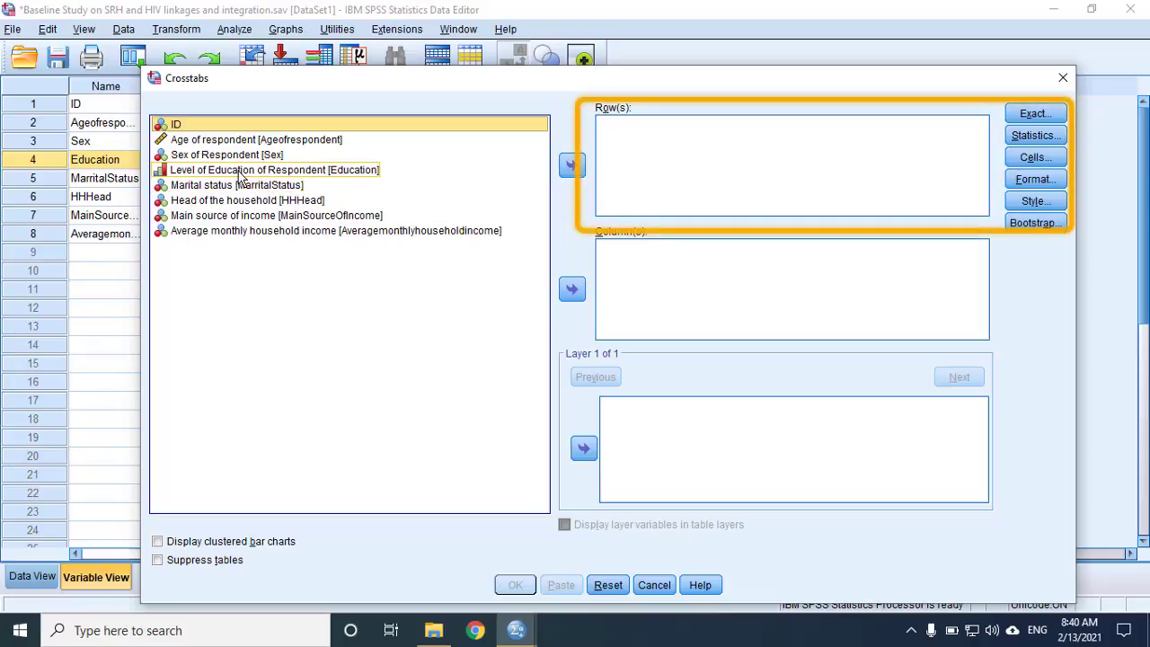
pyautogui.moveTo(238, 171); pyautogui.dragTo(641, 147)
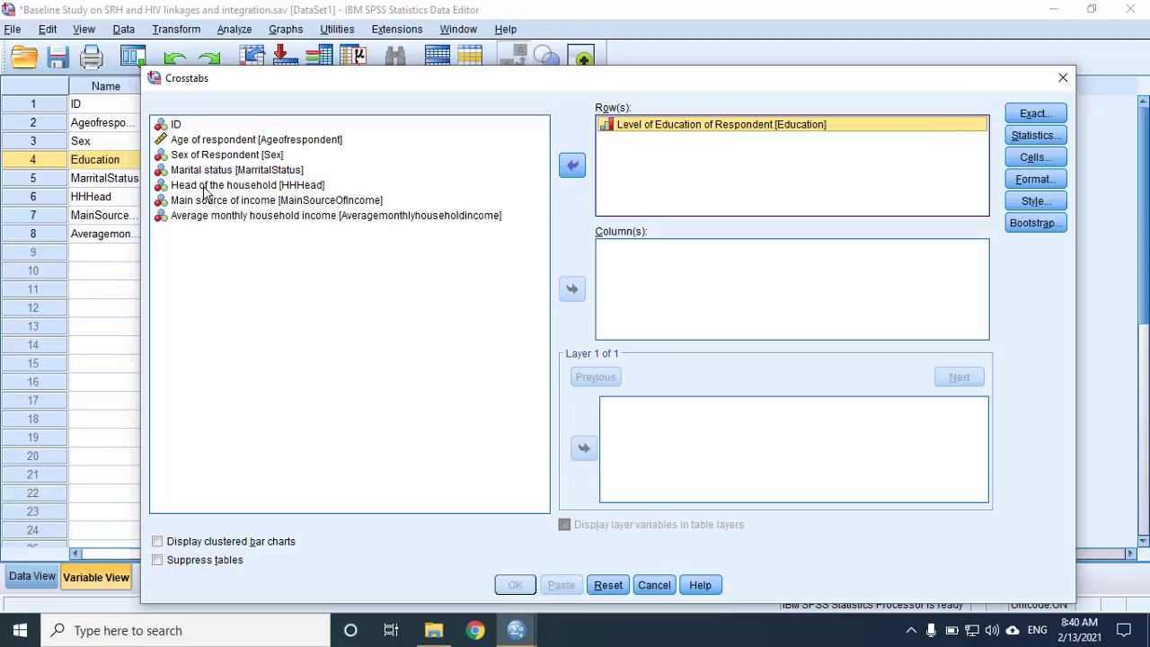
pyautogui.moveTo(198, 156); pyautogui.dragTo(653, 267)
pyautogui.click(515, 585)
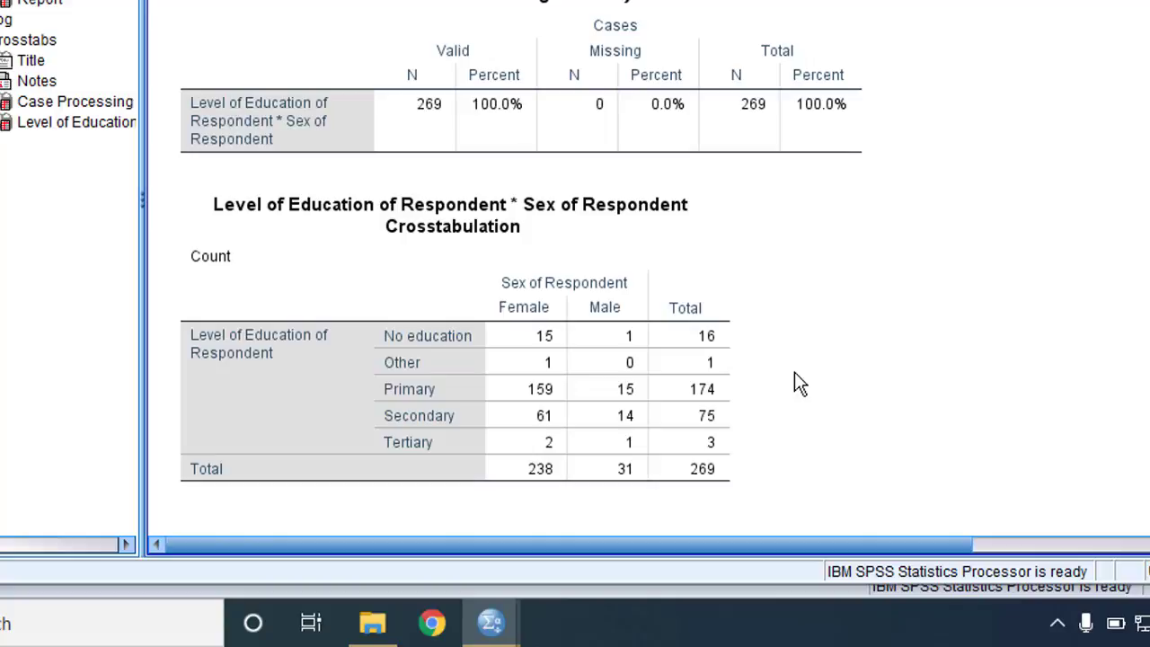
pyautogui.click(639, 464)
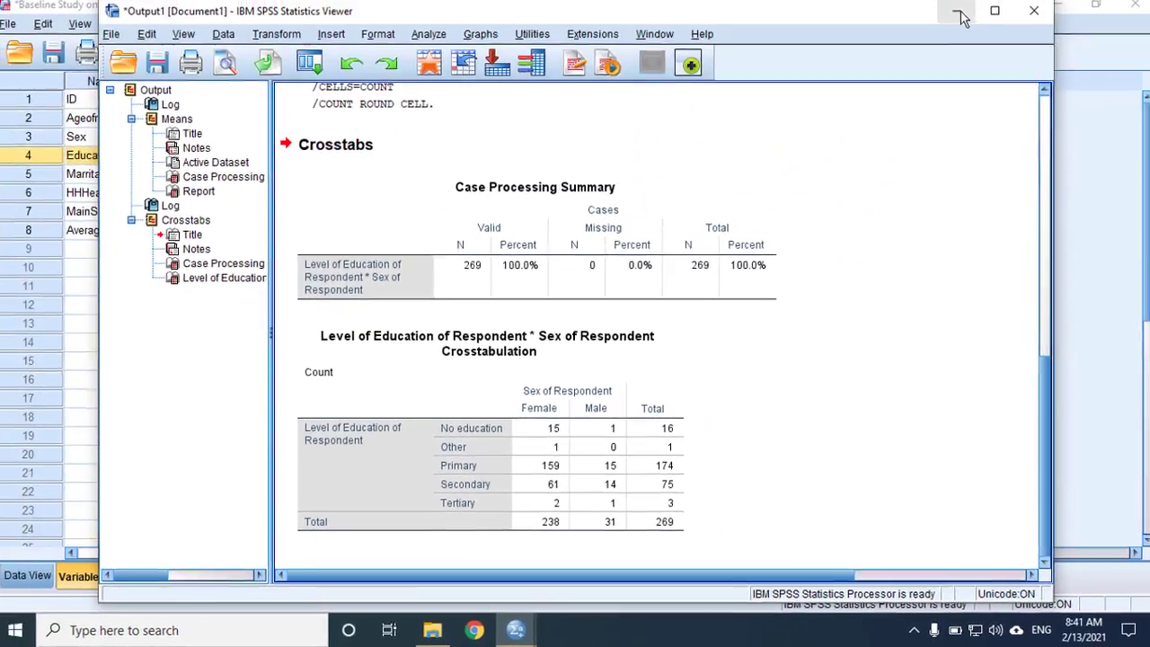
# - Rerun the Education by Sex crosstab with column percentages added to every cell
pyautogui.click(956, 13)
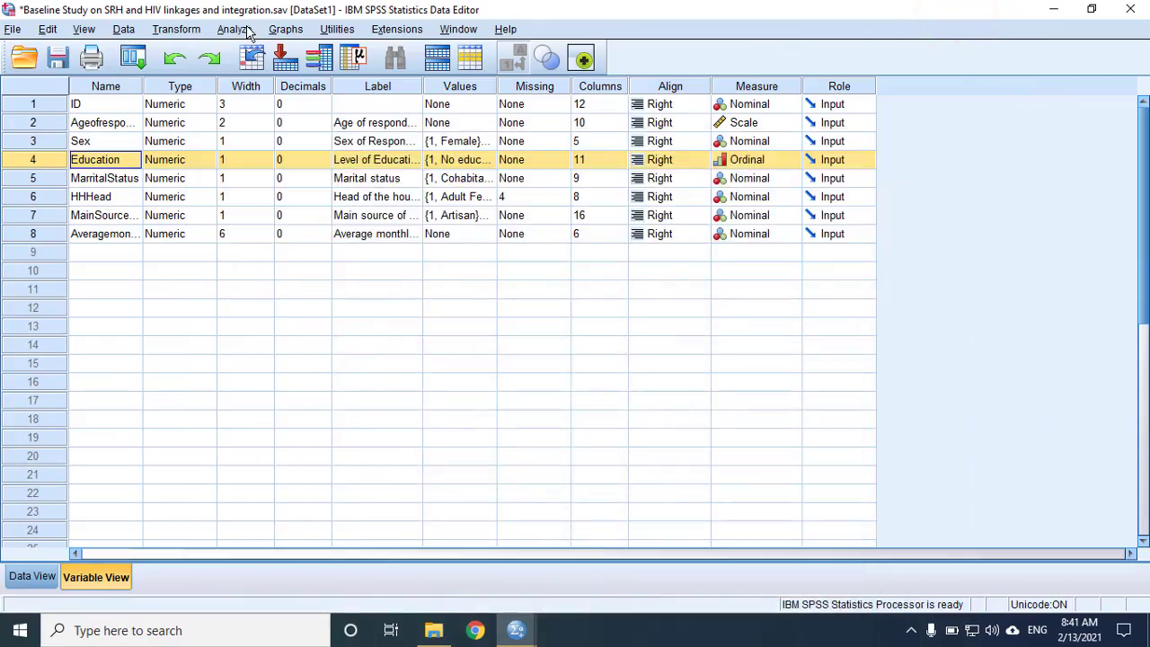
pyautogui.click(236, 31)
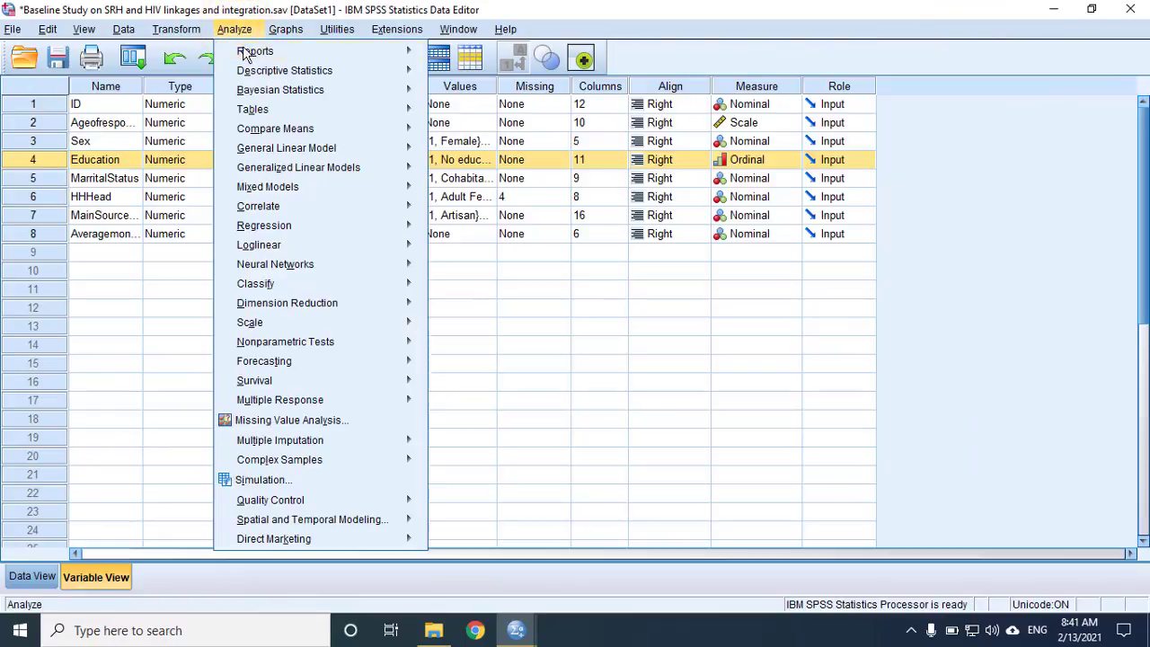
pyautogui.moveTo(282, 78)
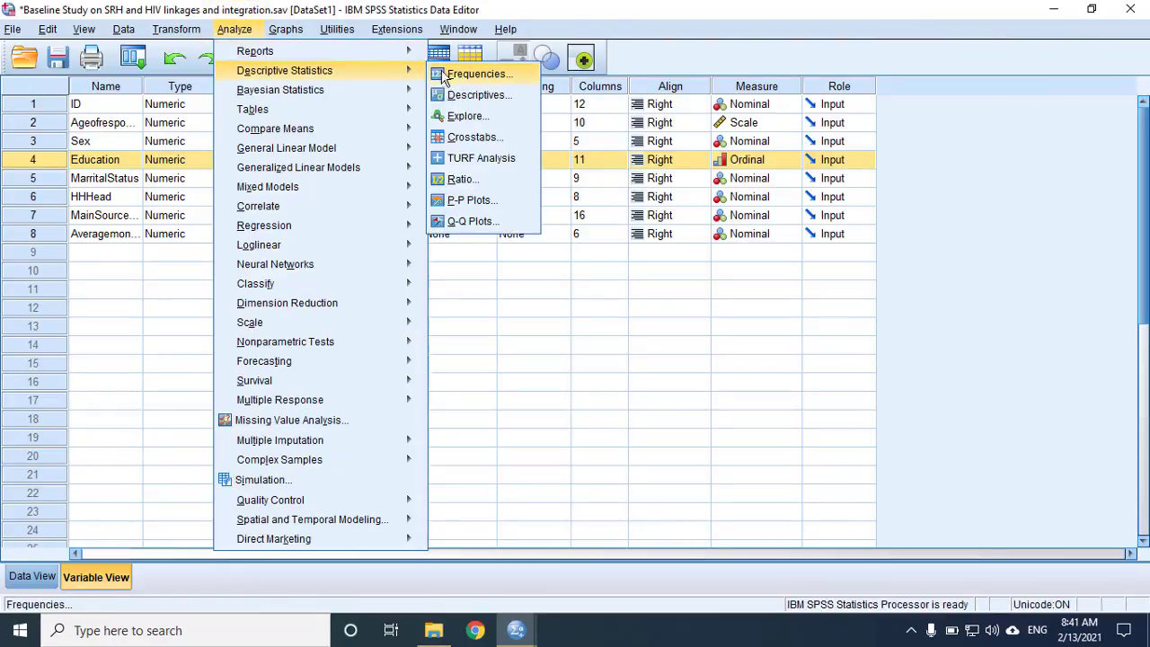
pyautogui.click(471, 137)
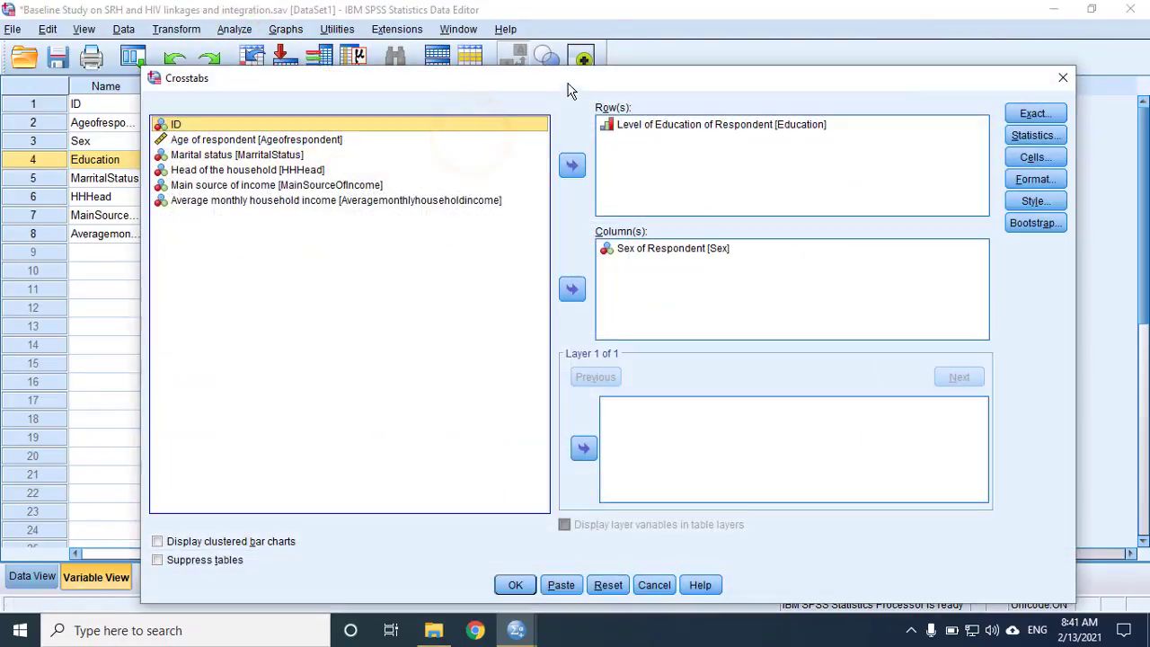
pyautogui.moveTo(566, 81); pyautogui.dragTo(537, 57)
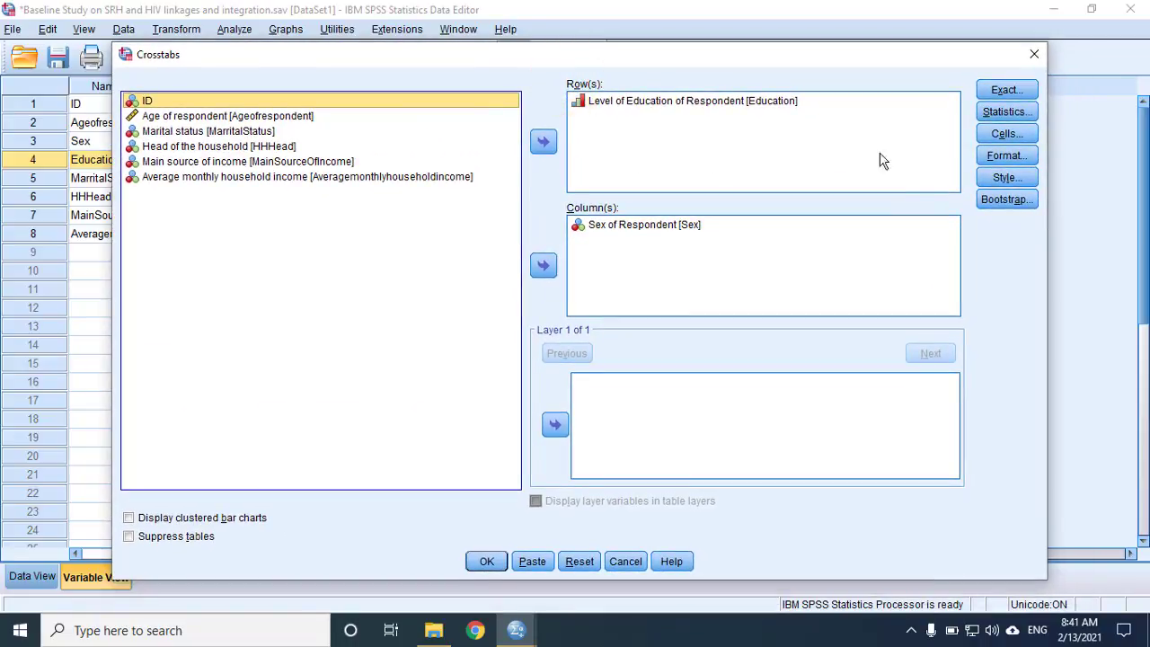
pyautogui.click(1006, 133)
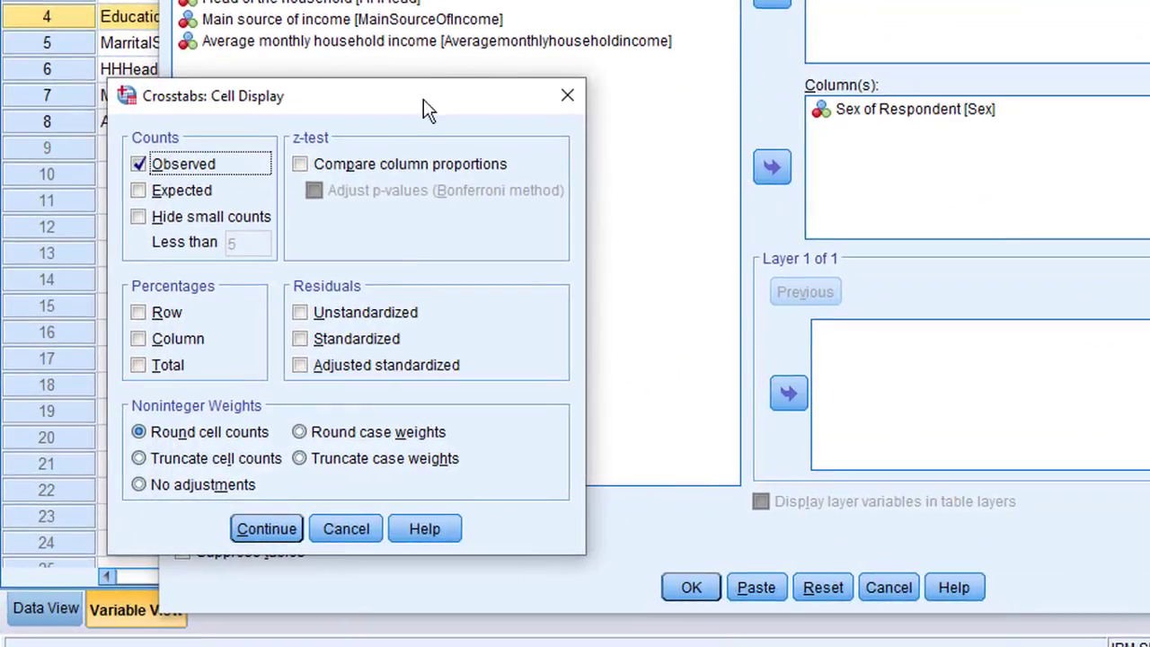
pyautogui.moveTo(506, 94); pyautogui.dragTo(743, 25)
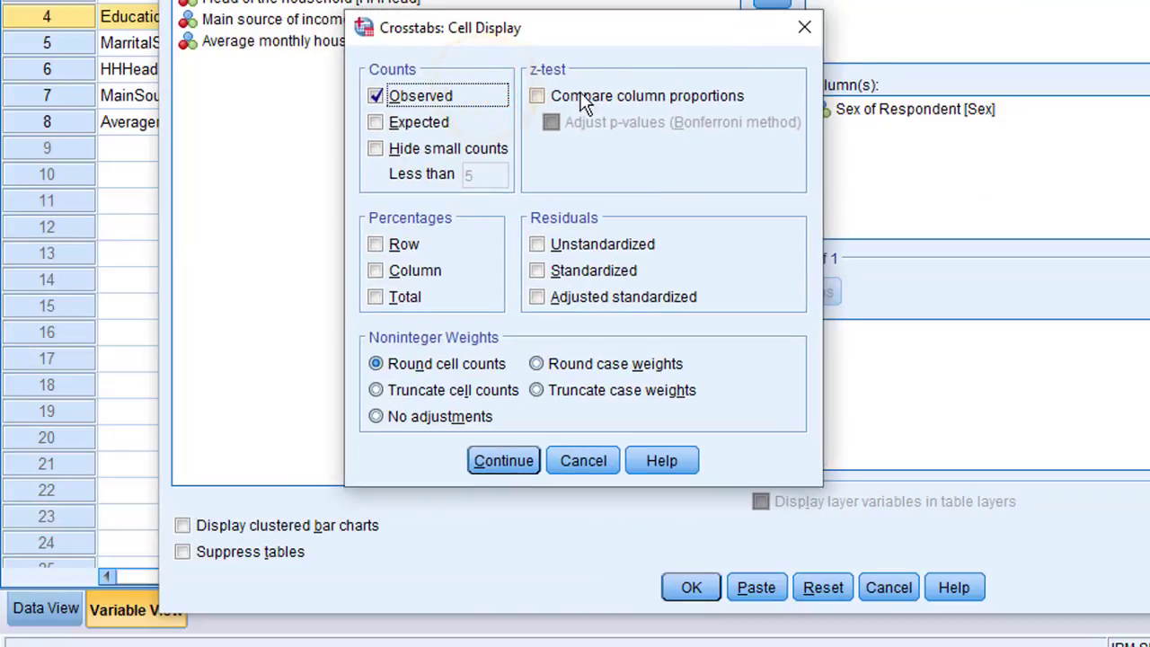
pyautogui.click(433, 274)
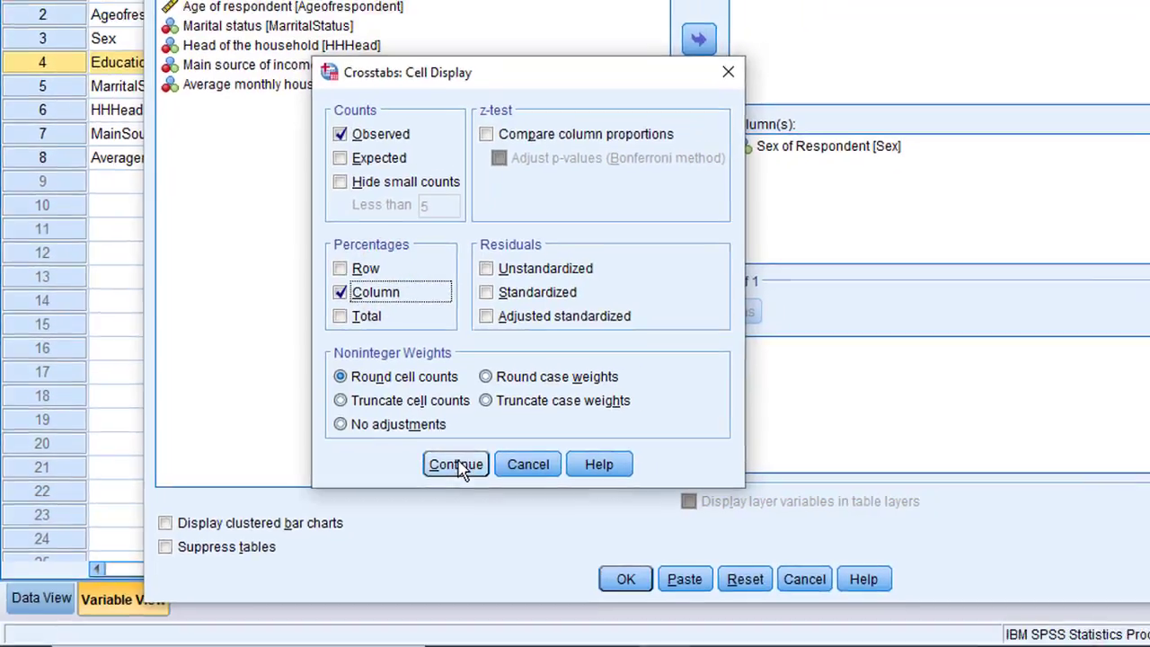
pyautogui.click(504, 460)
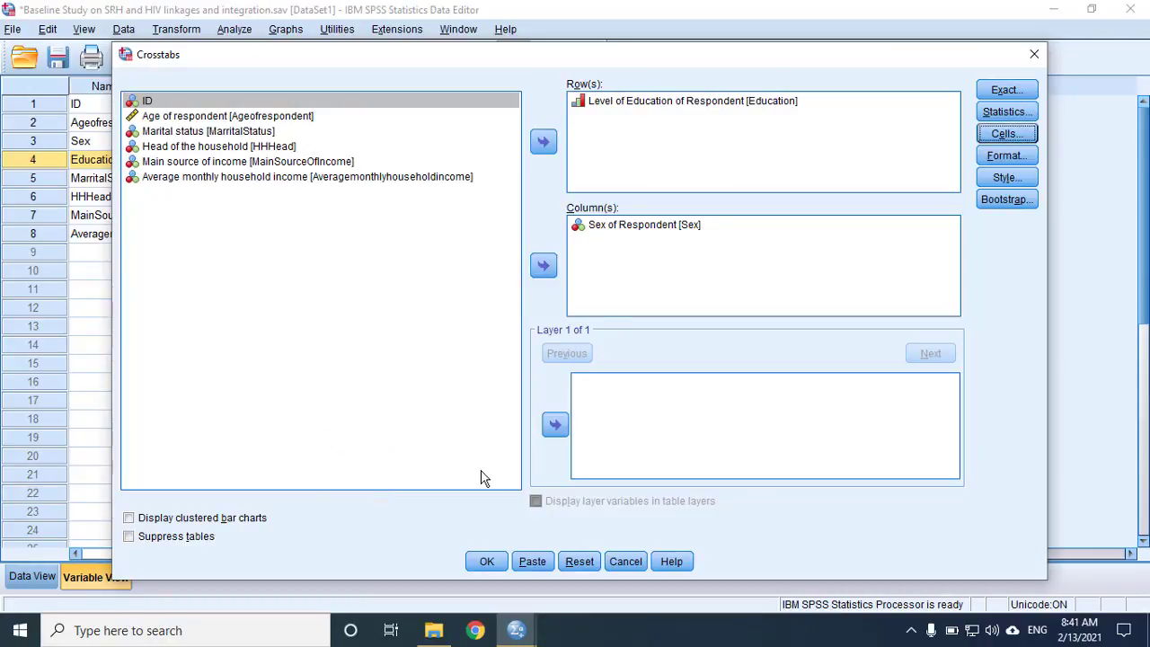
pyautogui.click(486, 561)
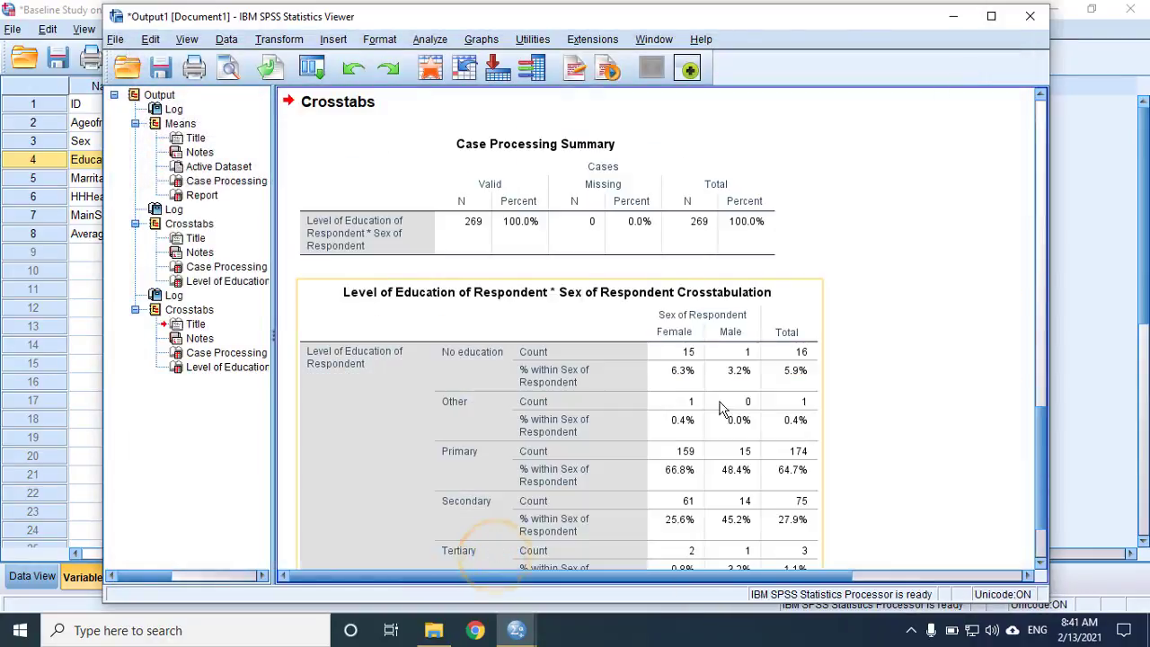
# - Scroll down through the crosstab output showing column percentages
pyautogui.scroll(-3, 880, 367)
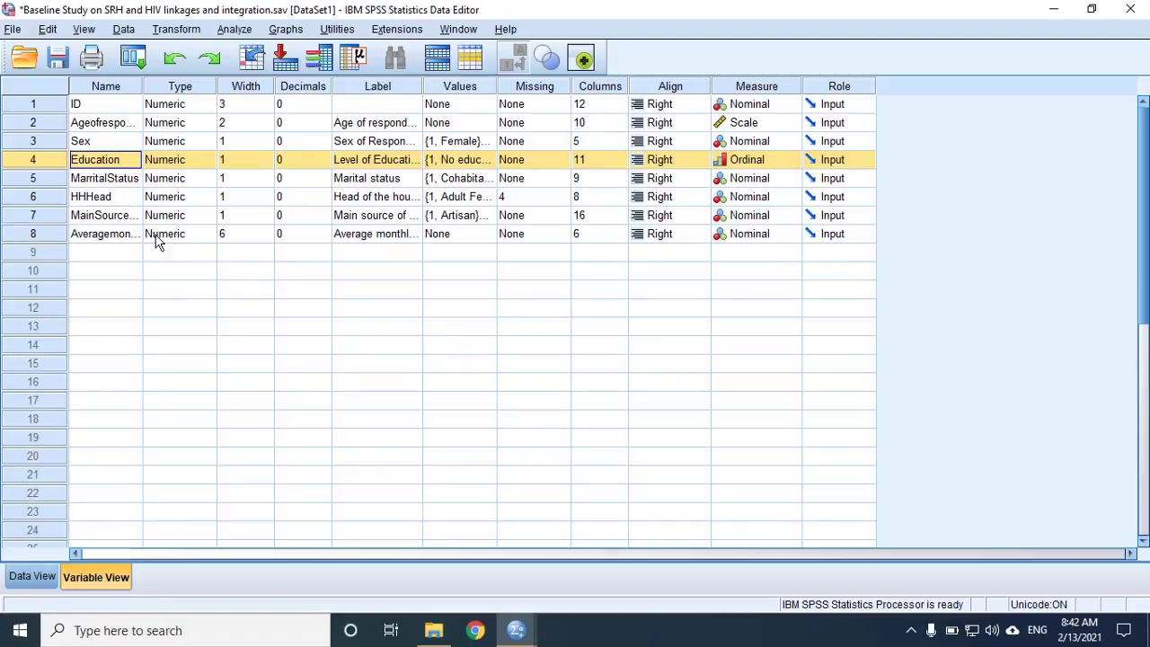
# - Set up a Bivariate Correlation with Age of respondent and Average monthly household income as variables
pyautogui.click(43, 123)
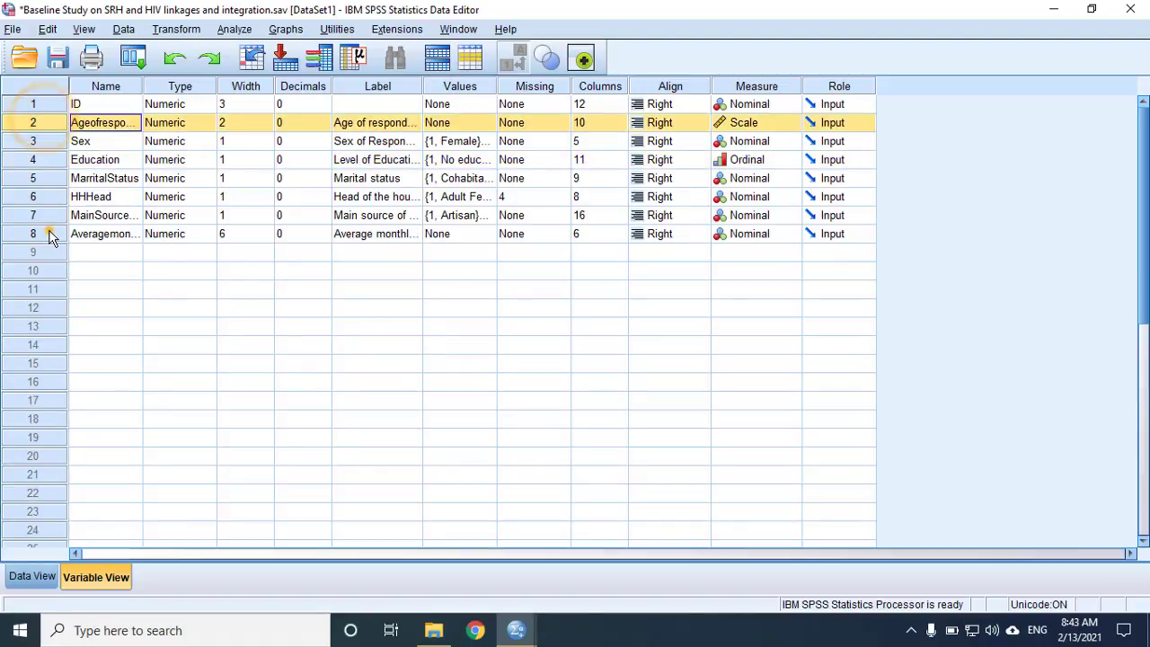
pyautogui.click(45, 233)
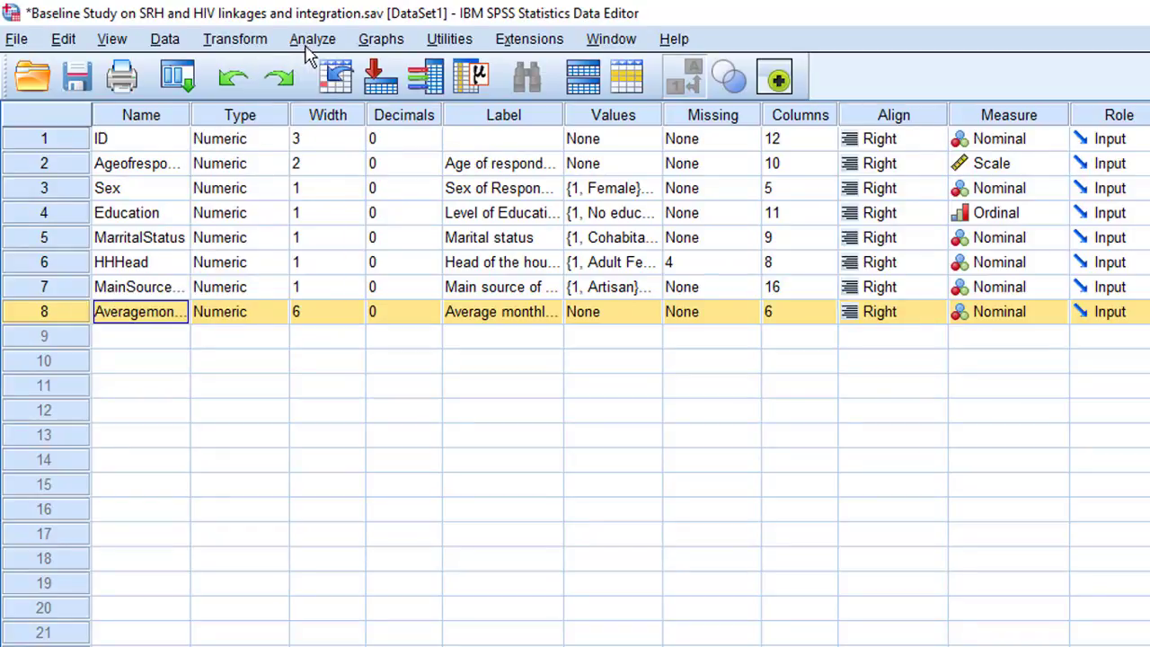
pyautogui.click(310, 39)
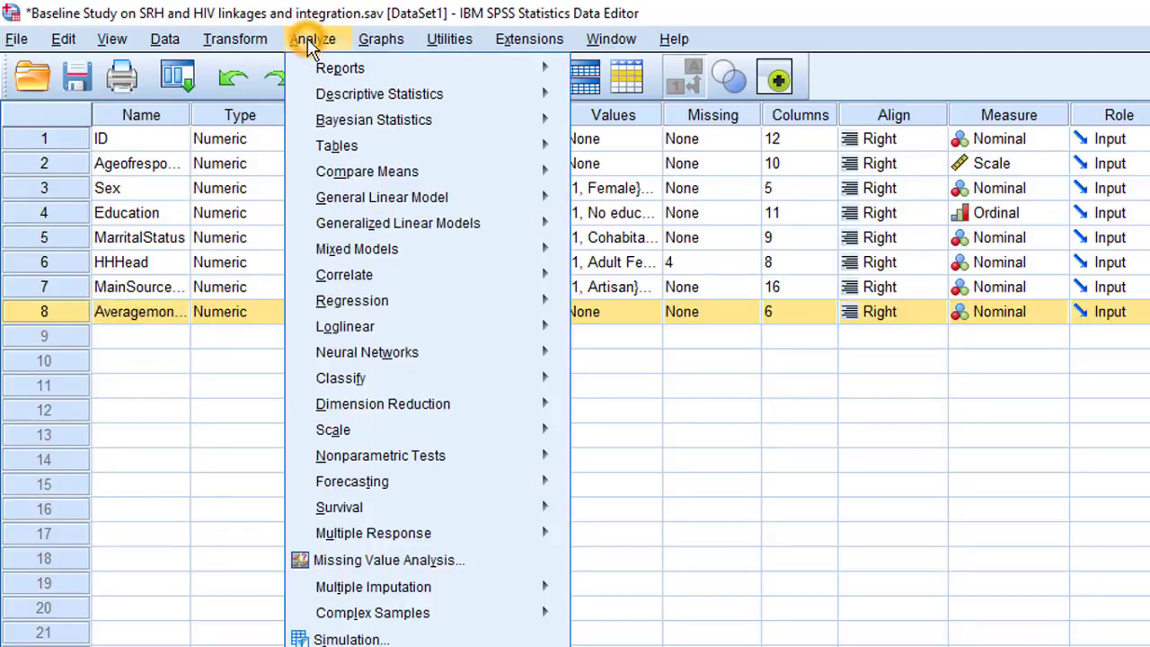
pyautogui.moveTo(353, 278)
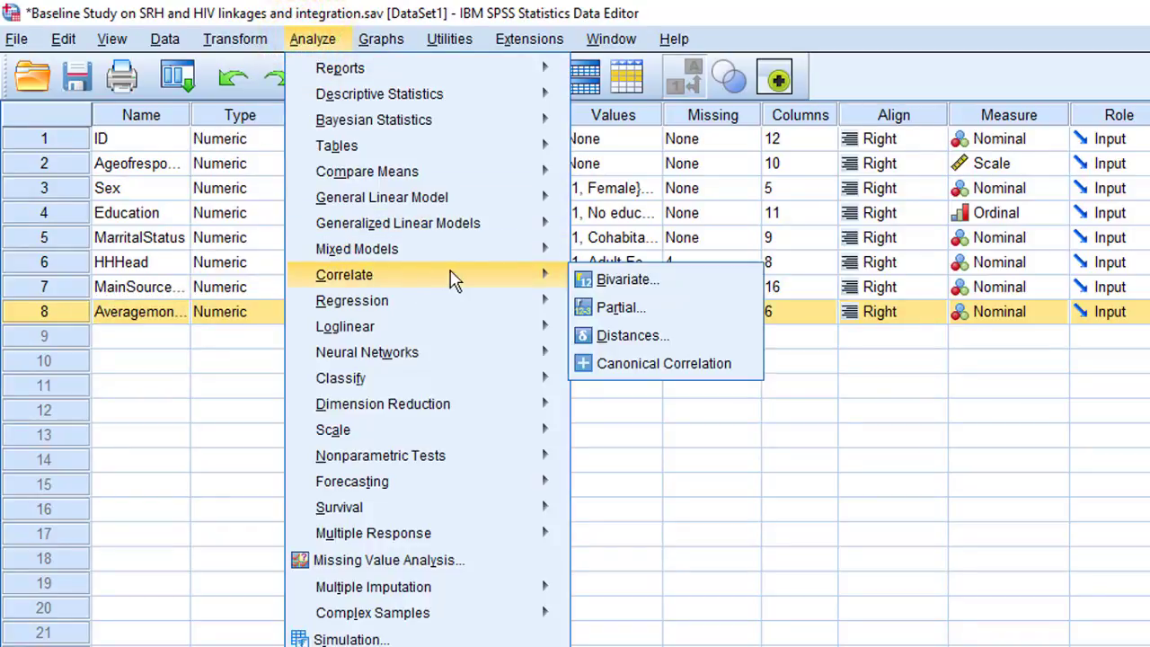
pyautogui.click(628, 276)
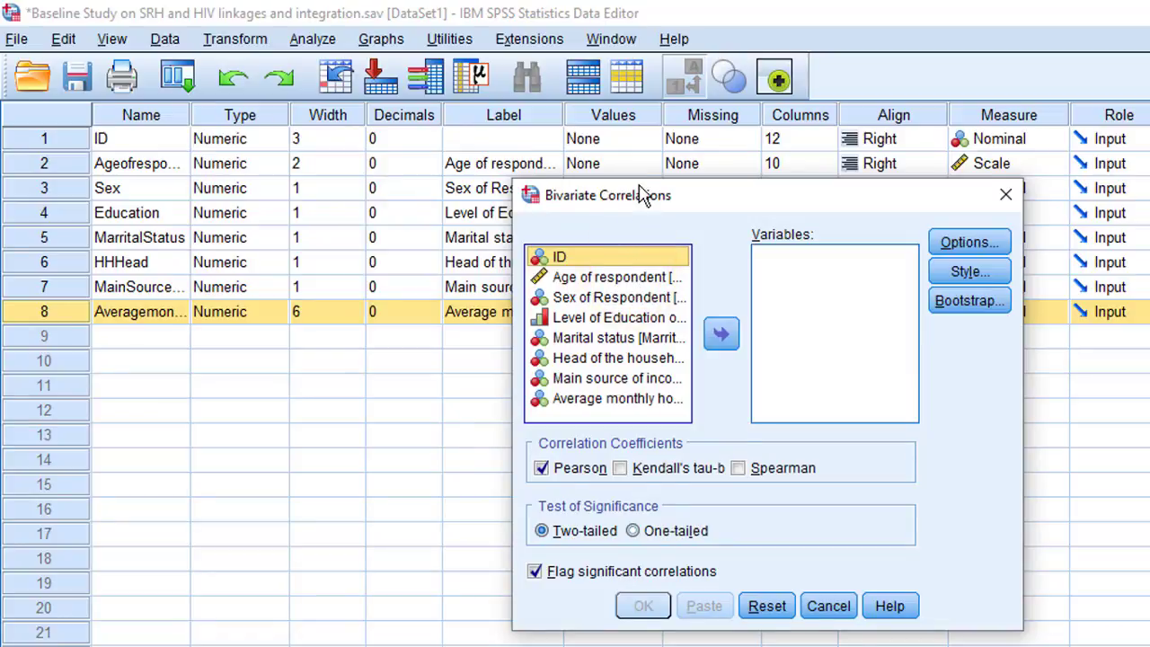
pyautogui.moveTo(633, 200); pyautogui.dragTo(534, 180)
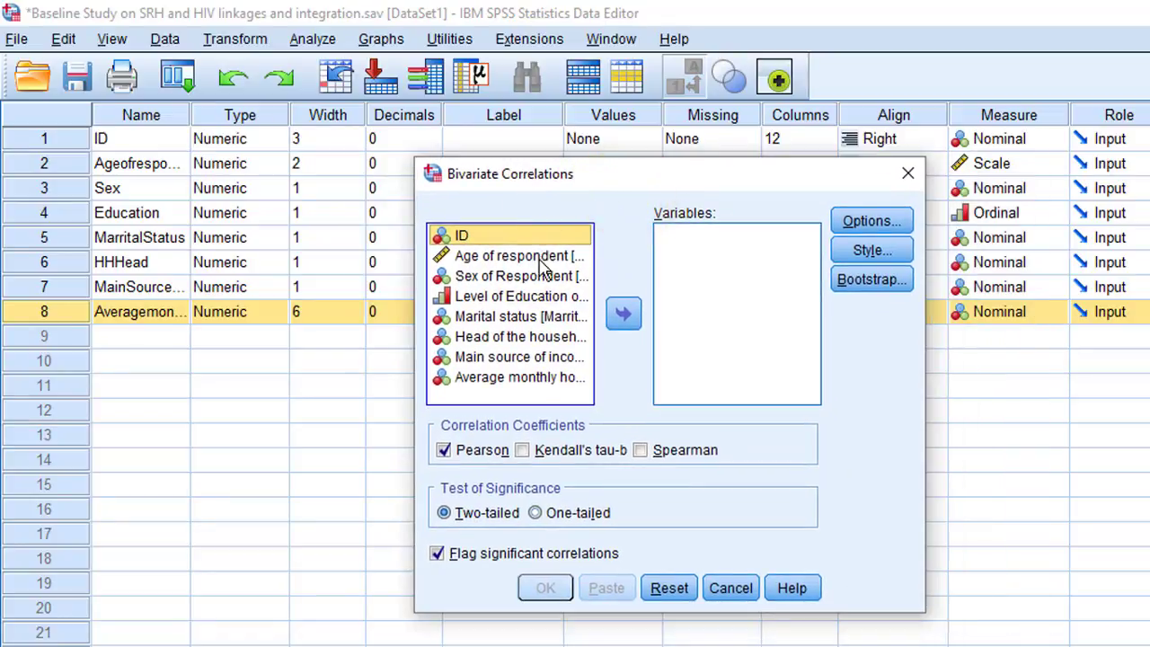
pyautogui.moveTo(539, 256); pyautogui.dragTo(700, 278)
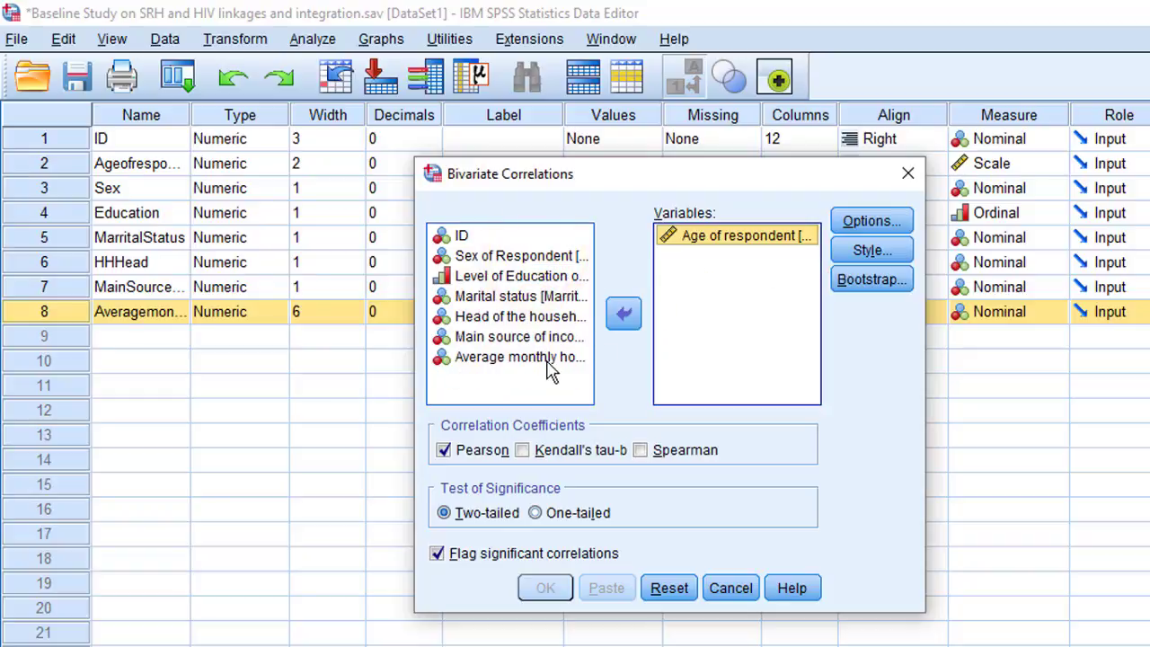
pyautogui.moveTo(543, 359); pyautogui.dragTo(725, 317)
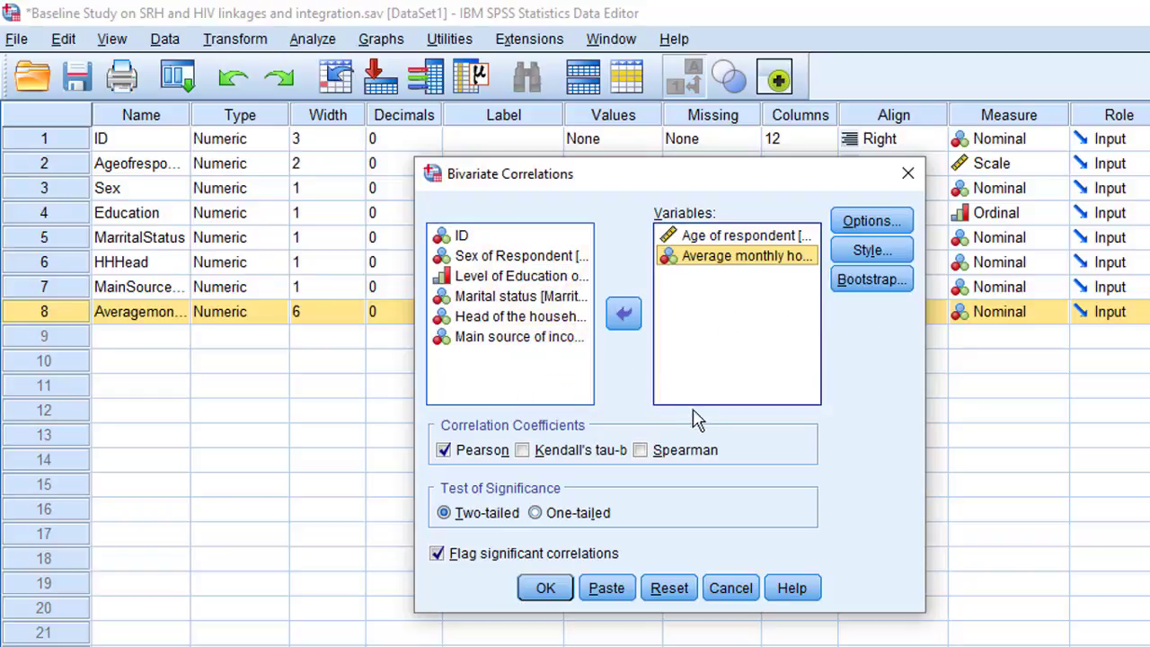
pyautogui.click(545, 589)
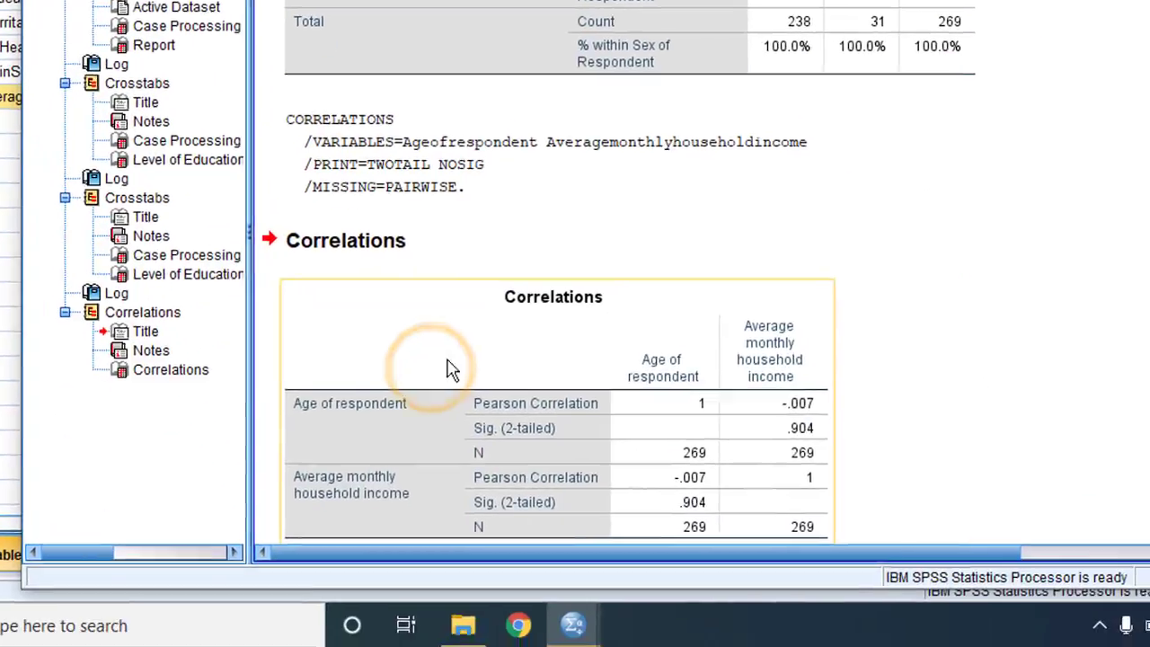